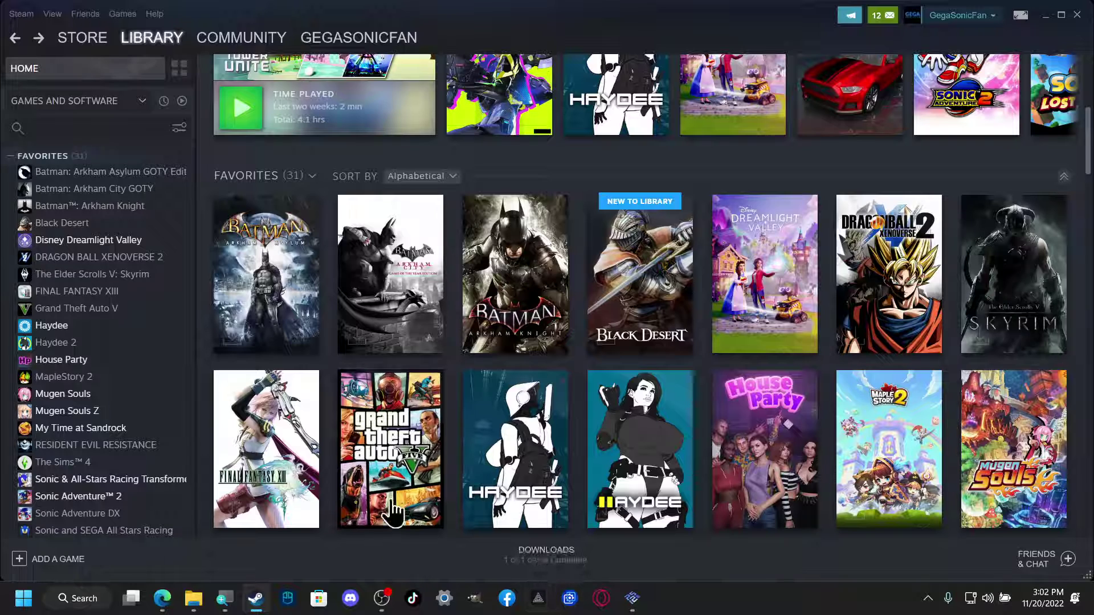
Look at the Grand Theft Auto V page in the Steam library and return to the library home.
{"action": "mouse_move", "coordinate": [370, 490]}
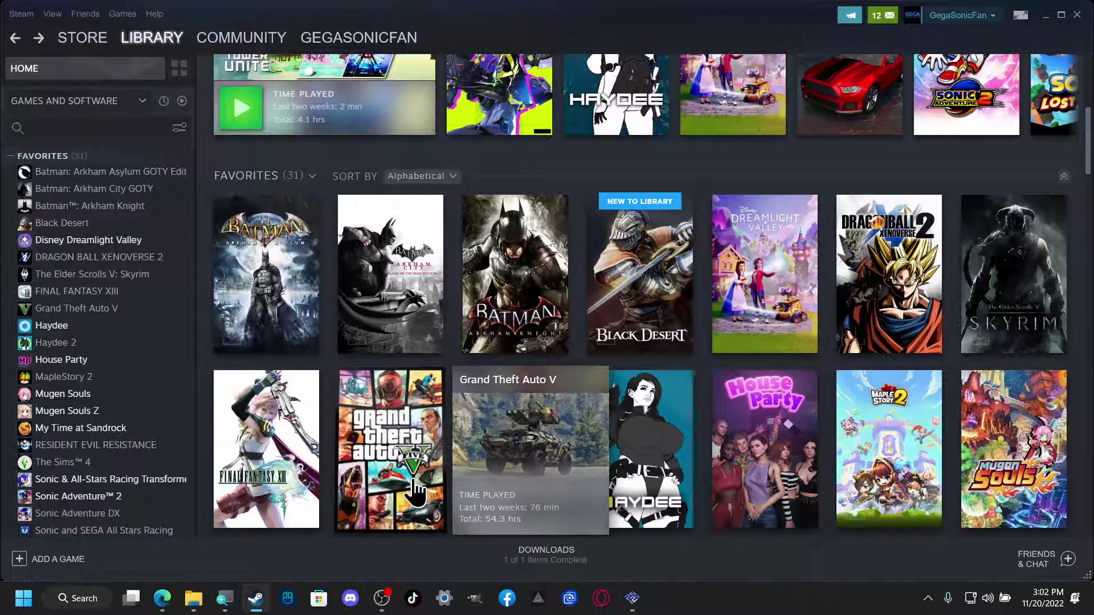
{"action": "left_click", "coordinate": [385, 434]}
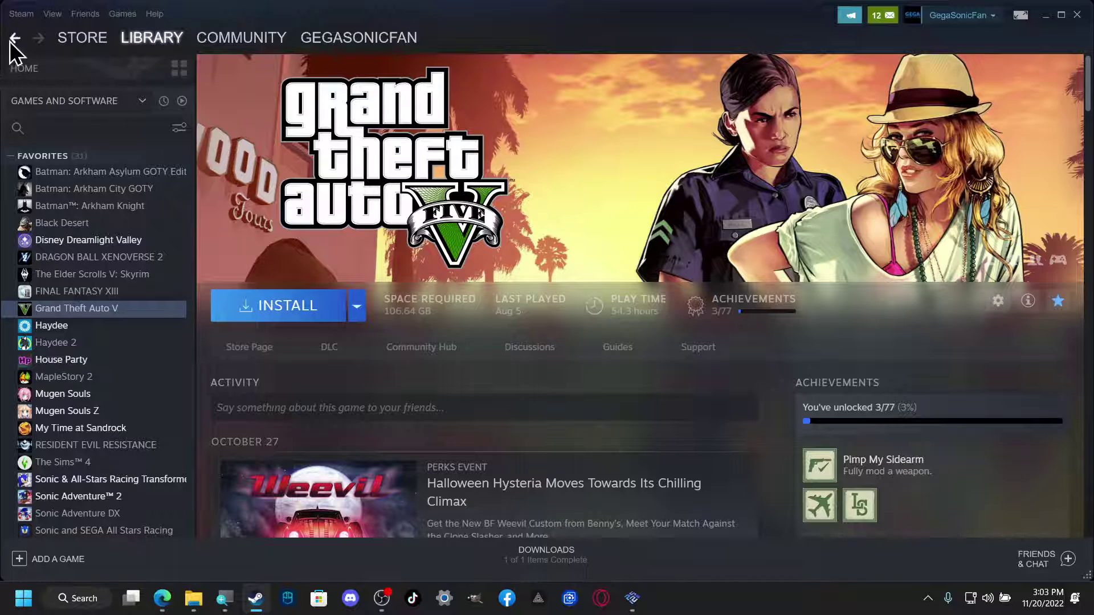
{"action": "left_click", "coordinate": [86, 70]}
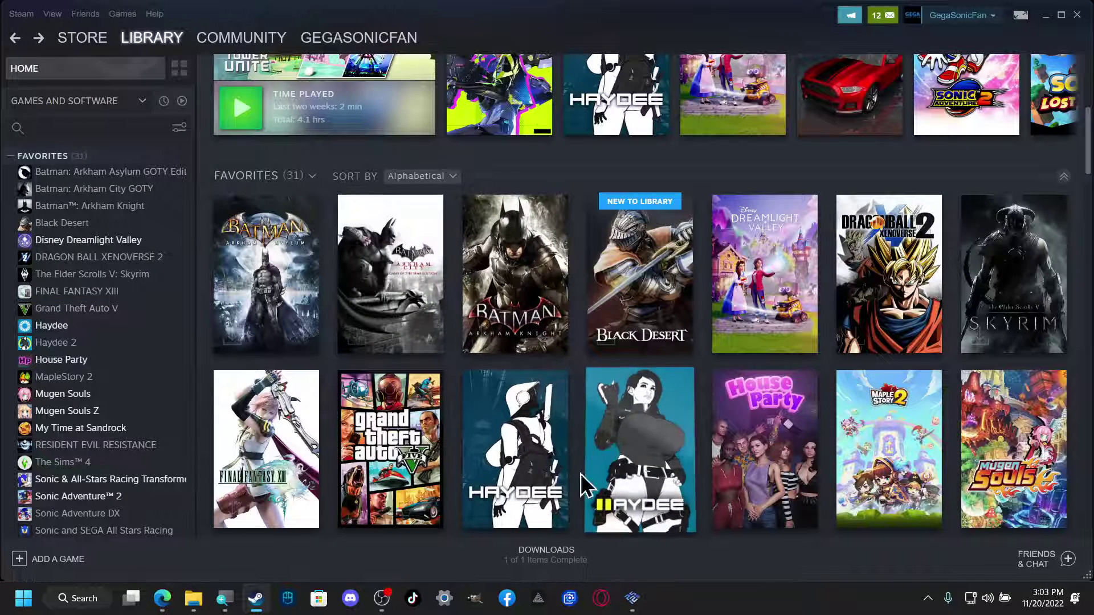
{"action": "mouse_move", "coordinate": [392, 469]}
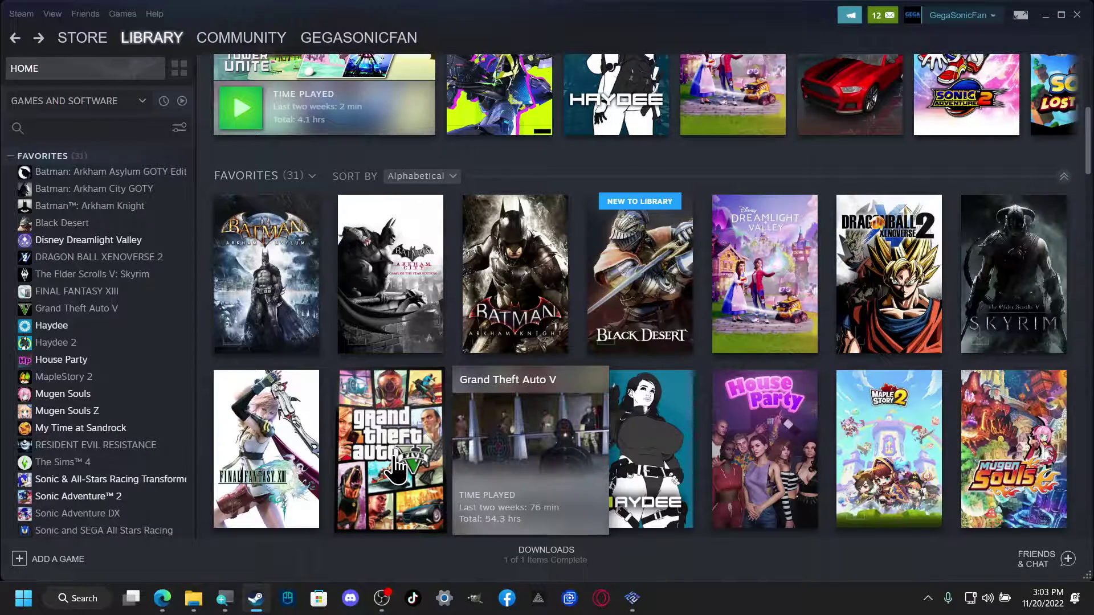
Switch to the Edge browser, go back to the SteamGridDB home page and accept its cookie notice.
{"action": "left_click", "coordinate": [162, 597]}
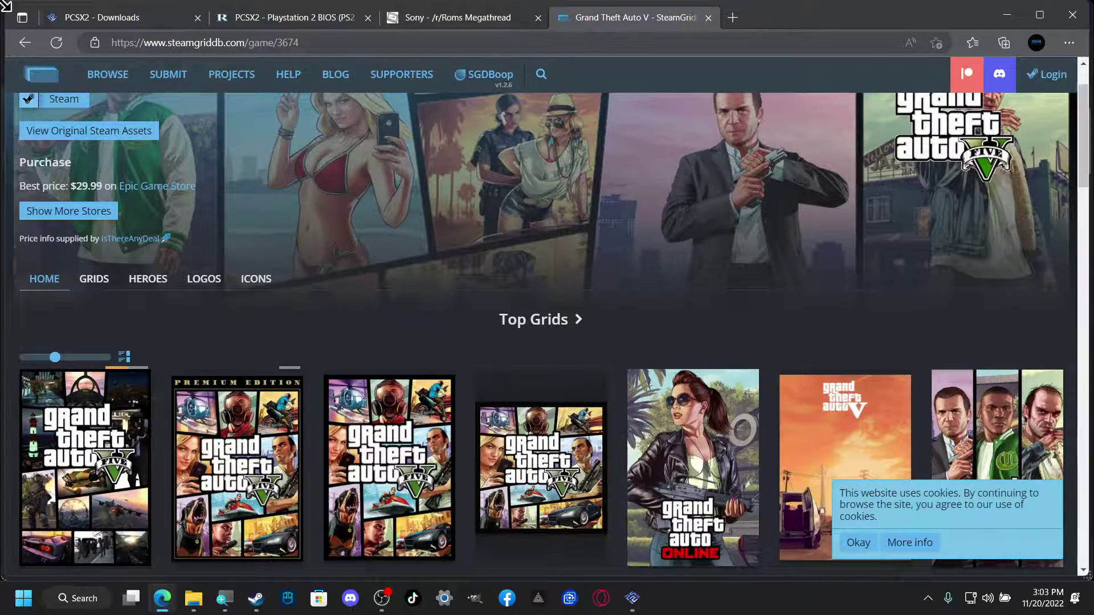
{"action": "left_click", "coordinate": [22, 42]}
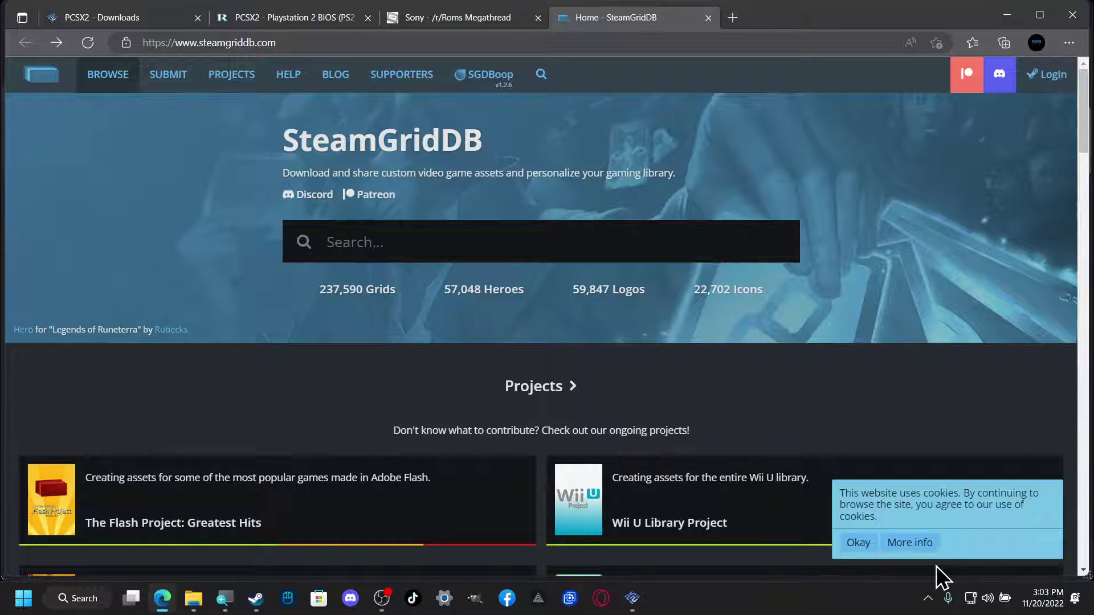
{"action": "left_click", "coordinate": [864, 548]}
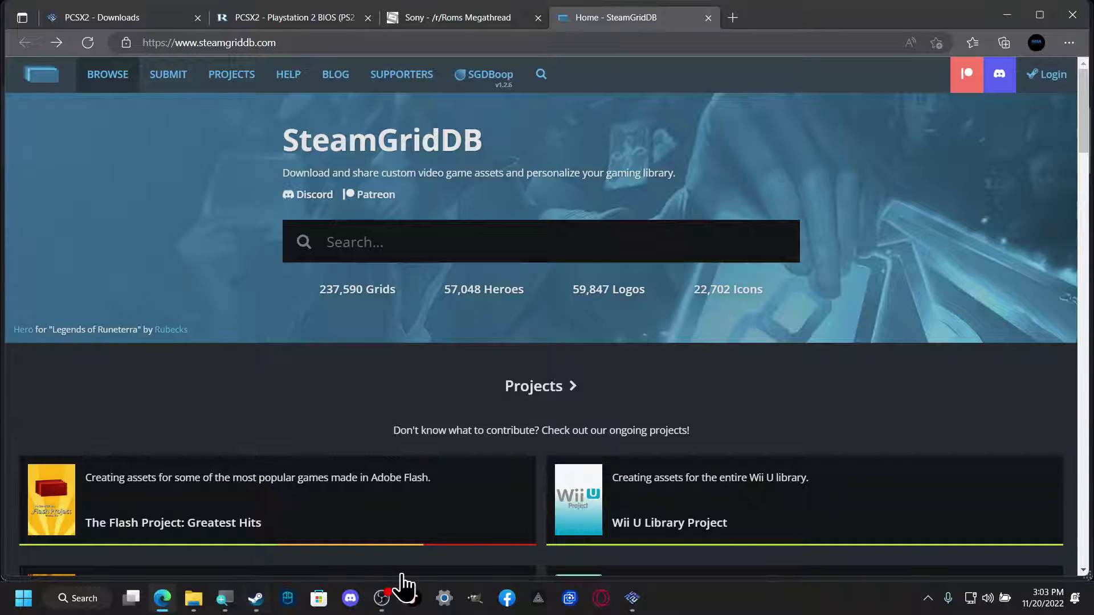
Switch to PCSX2 to view its game cover grid, and minimize it again.
{"action": "left_click", "coordinate": [632, 599]}
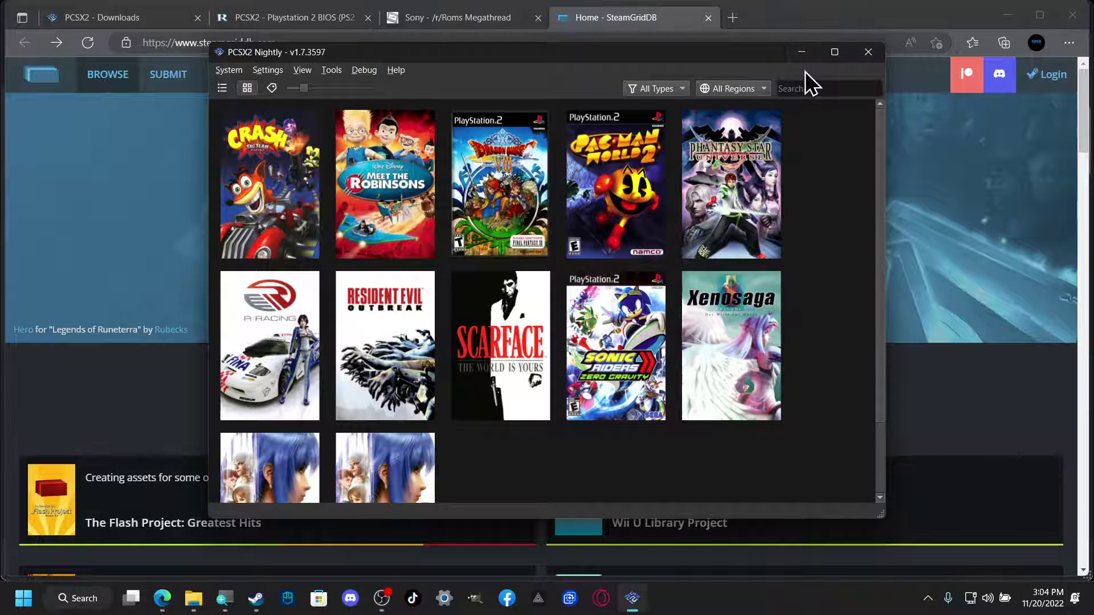
{"action": "left_click", "coordinate": [799, 55]}
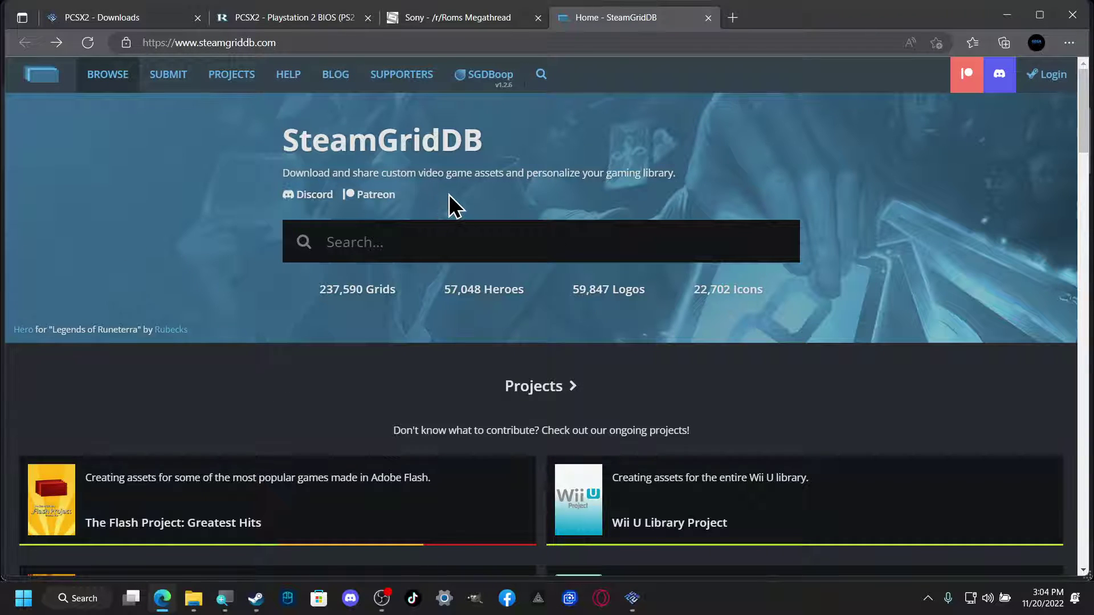
Search SteamGridDB for "grand theft auto" and open the suggested Grand Theft Auto V (2015) page.
{"action": "left_click", "coordinate": [390, 249]}
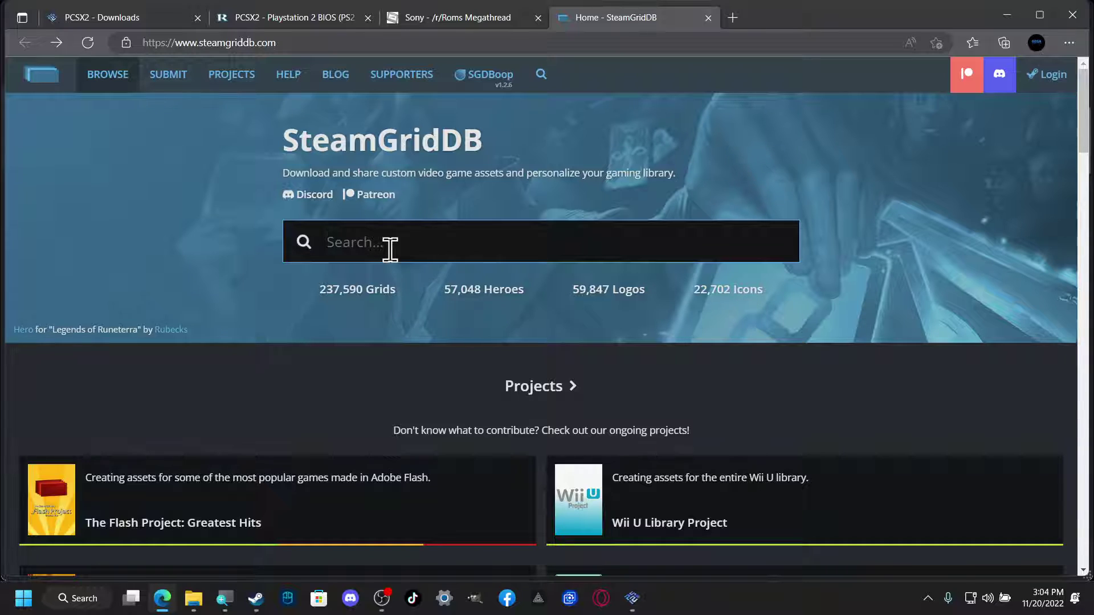
{"action": "type", "text": "grand"}
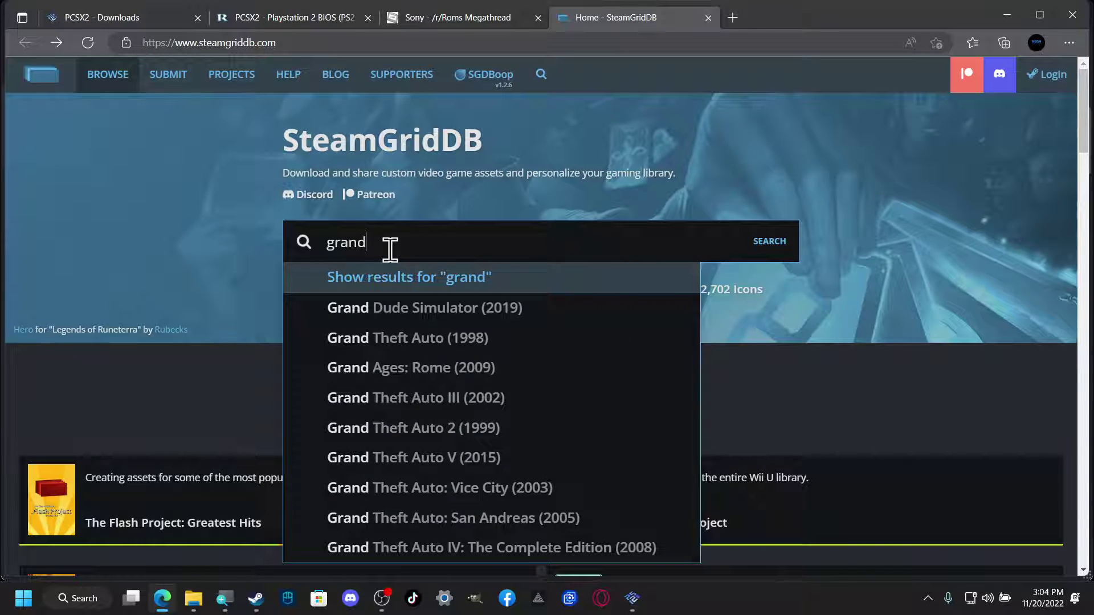
{"action": "type", "text": " the"}
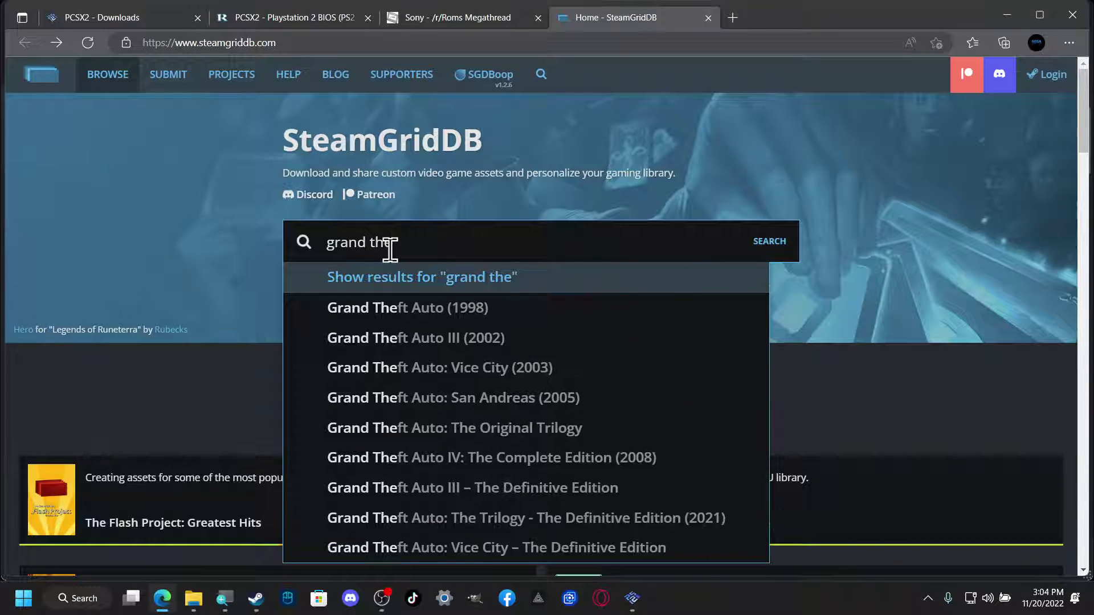
{"action": "type", "text": "ft au"}
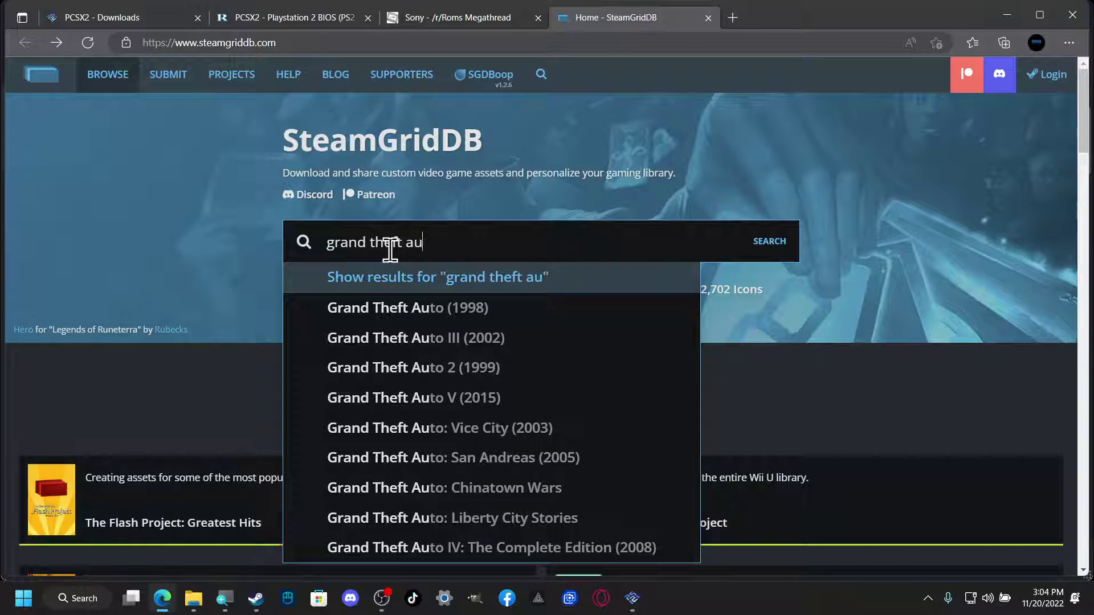
{"action": "type", "text": "to"}
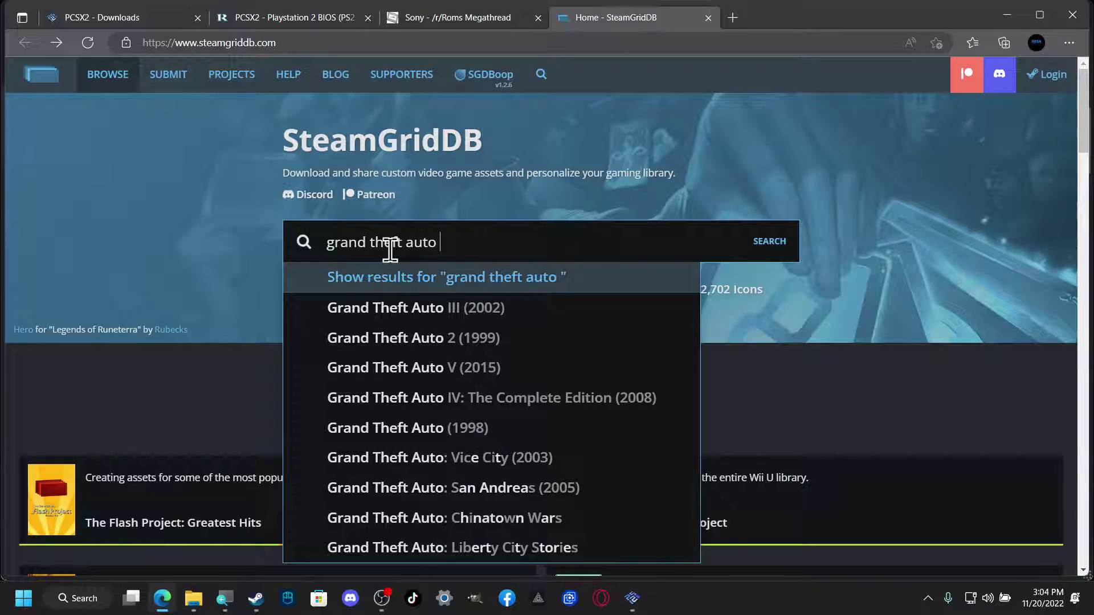
{"action": "left_click", "coordinate": [451, 369]}
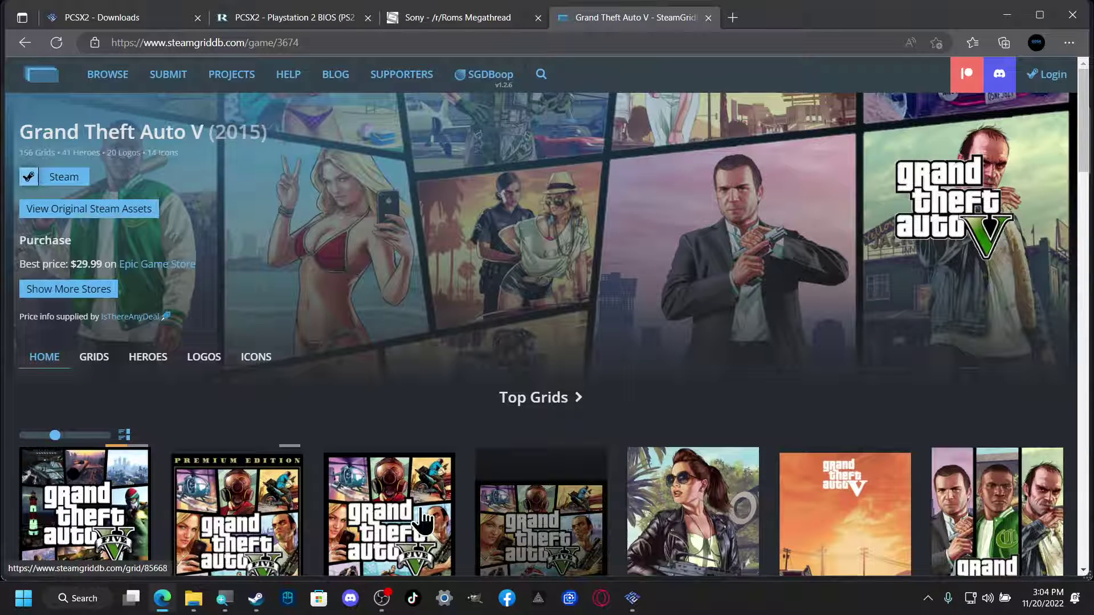
Examine the cover designs in the Top Grids section of the Grand Theft Auto V page.
{"action": "mouse_move", "coordinate": [419, 477]}
{"action": "scroll", "coordinate": [254, 420], "scroll_direction": "down", "scroll_amount": 1}
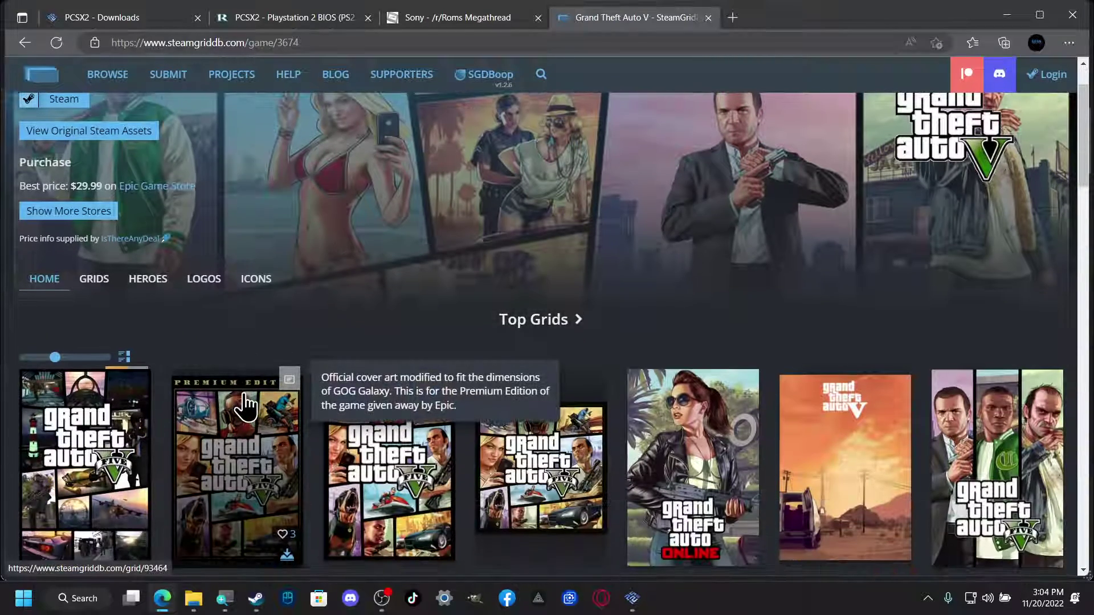
{"action": "scroll", "coordinate": [245, 406], "scroll_direction": "down", "scroll_amount": 1}
{"action": "scroll", "coordinate": [237, 425], "scroll_direction": "up", "scroll_amount": 1}
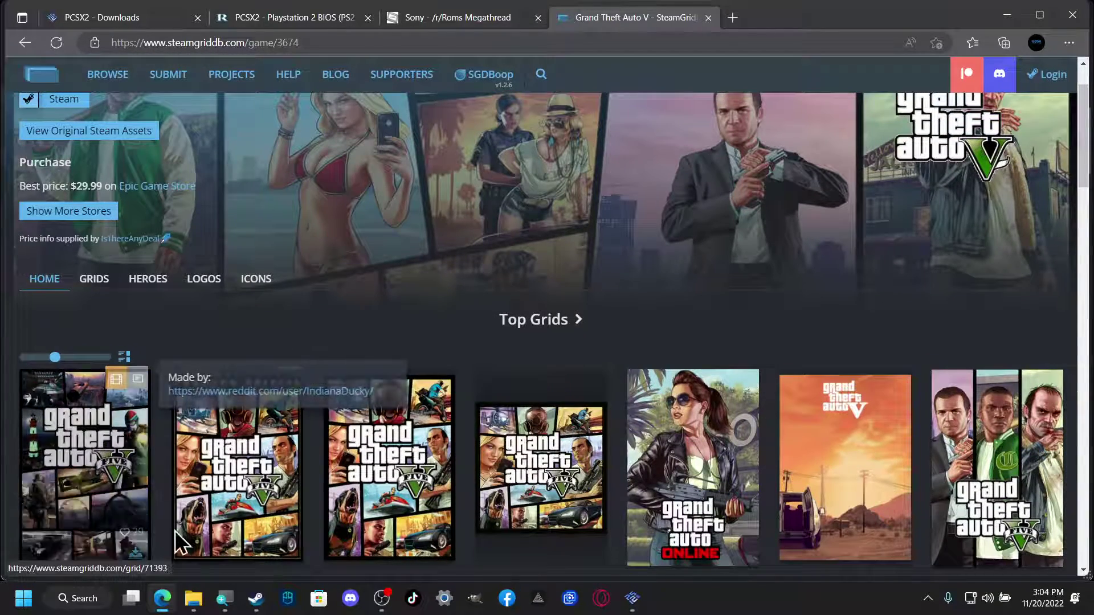
{"action": "scroll", "coordinate": [362, 500], "scroll_direction": "down", "scroll_amount": 1}
{"action": "scroll", "coordinate": [359, 496], "scroll_direction": "up", "scroll_amount": 1}
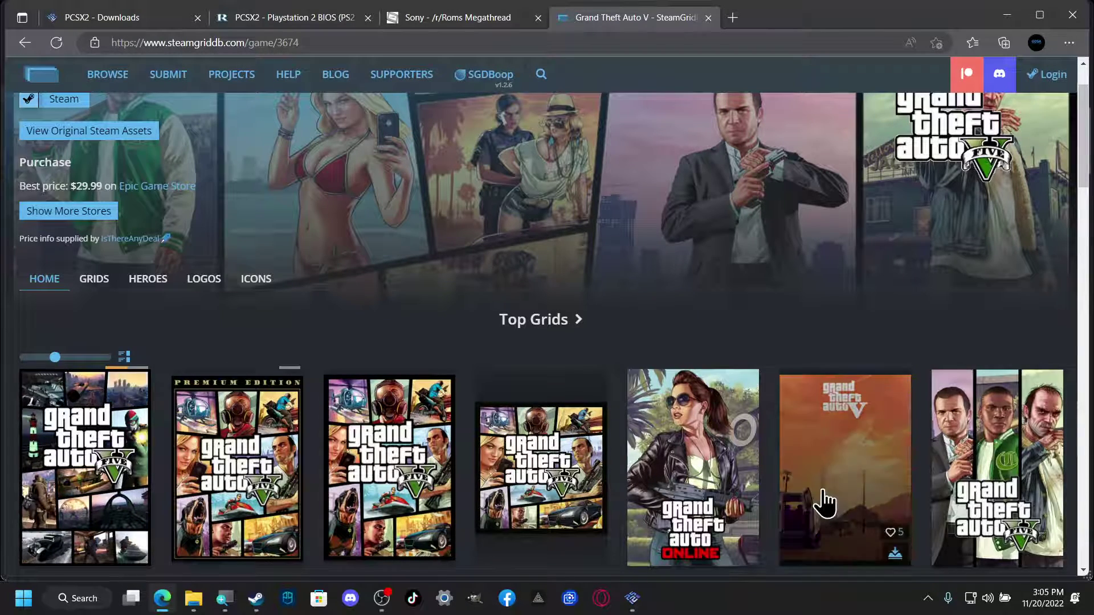
{"action": "mouse_move", "coordinate": [1061, 450]}
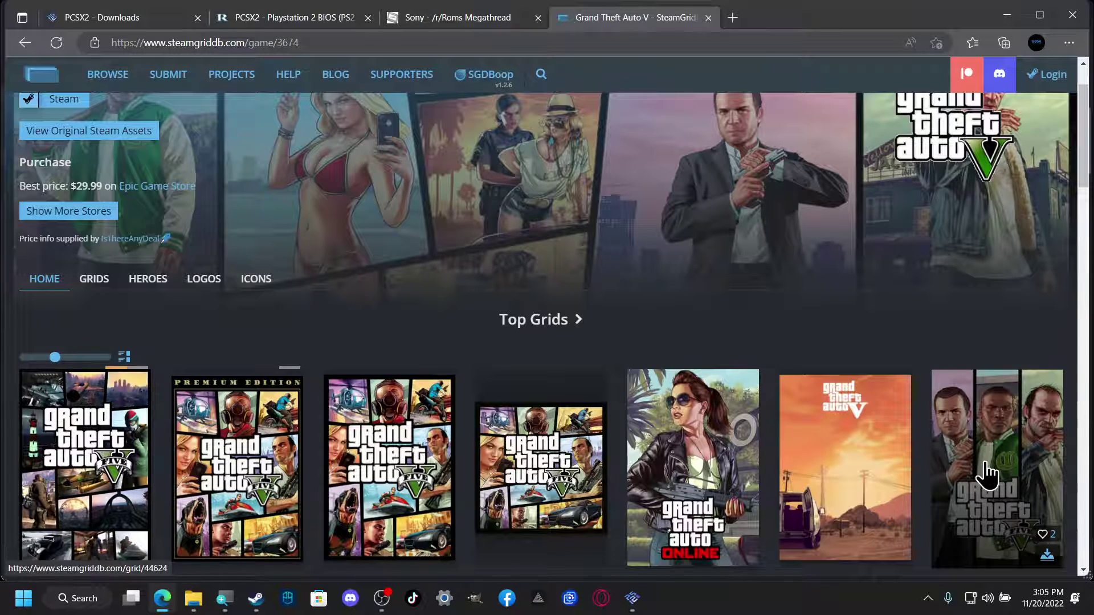
{"action": "scroll", "coordinate": [988, 453], "scroll_direction": "down", "scroll_amount": 4}
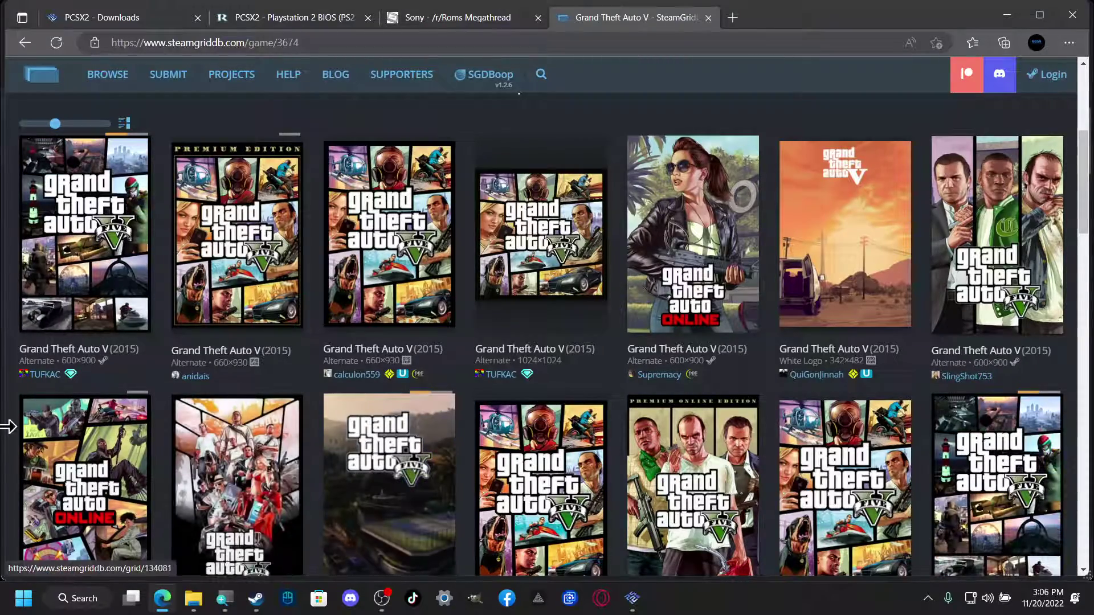
Look through the Top Heroes, Top Logos and Top Icons offered for Grand Theft Auto V.
{"action": "scroll", "coordinate": [89, 453], "scroll_direction": "down", "scroll_amount": 5}
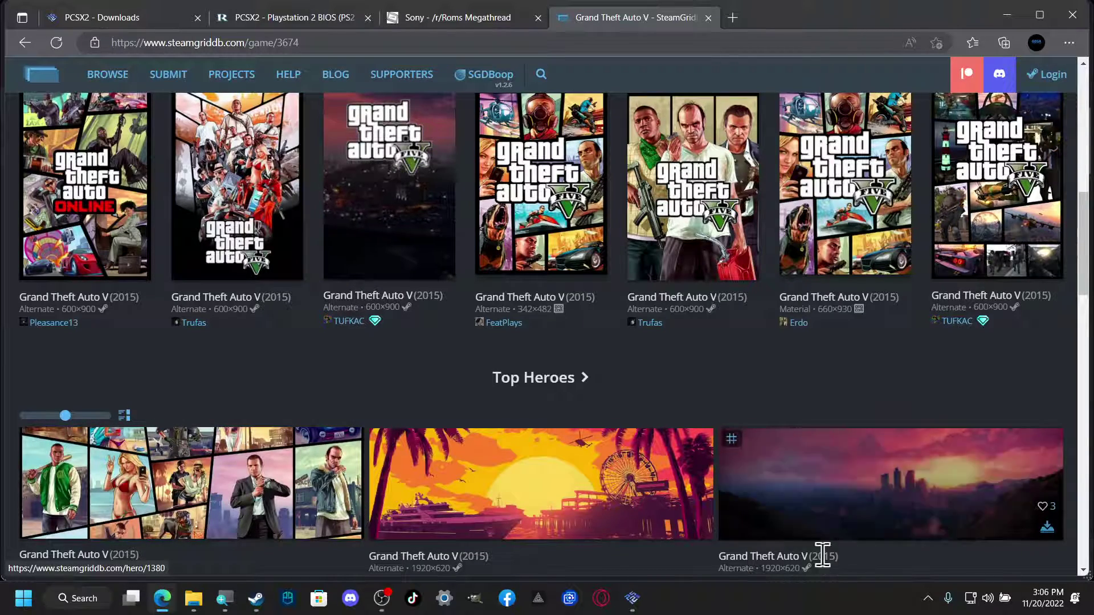
{"action": "scroll", "coordinate": [823, 556], "scroll_direction": "down", "scroll_amount": 4}
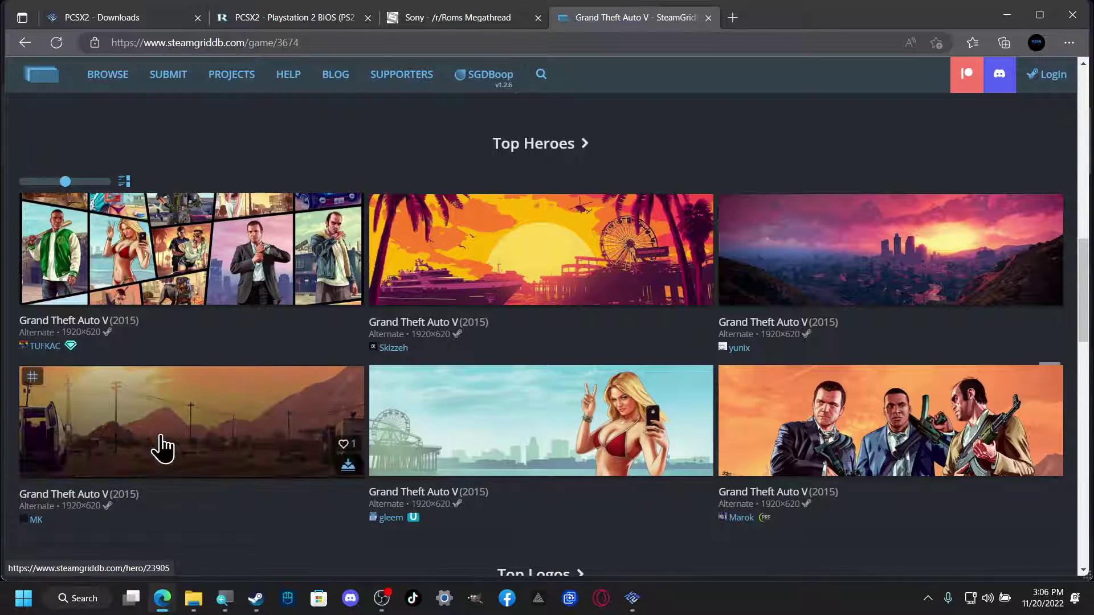
{"action": "scroll", "coordinate": [170, 467], "scroll_direction": "down", "scroll_amount": 4}
{"action": "scroll", "coordinate": [194, 451], "scroll_direction": "down", "scroll_amount": 1}
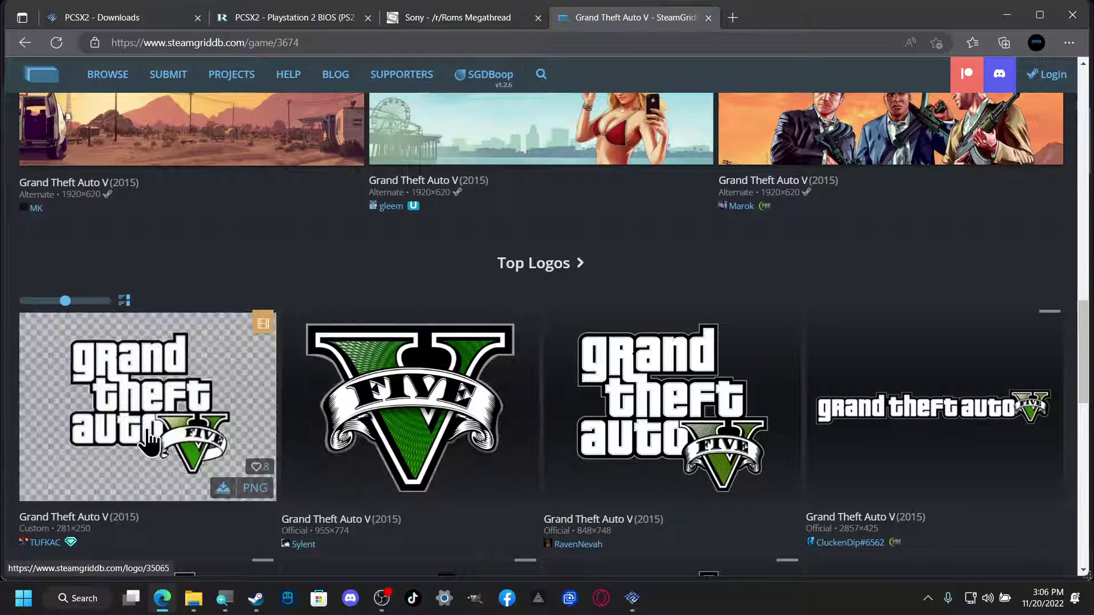
{"action": "scroll", "coordinate": [151, 426], "scroll_direction": "down", "scroll_amount": 5}
{"action": "scroll", "coordinate": [151, 425], "scroll_direction": "up", "scroll_amount": 2}
{"action": "scroll", "coordinate": [159, 425], "scroll_direction": "down", "scroll_amount": 7}
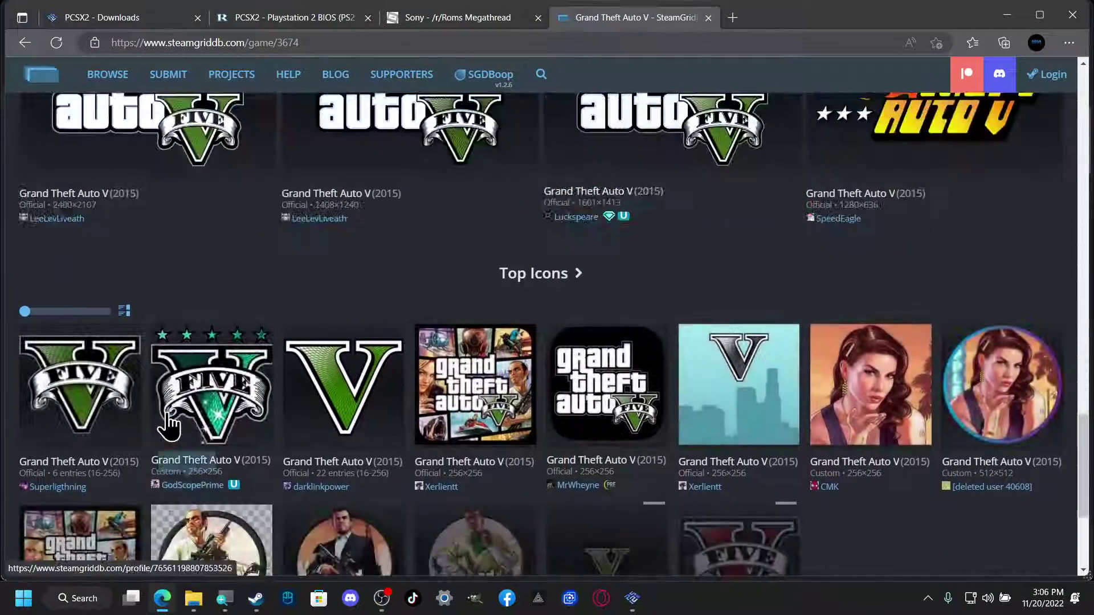
{"action": "scroll", "coordinate": [166, 424], "scroll_direction": "up", "scroll_amount": 2}
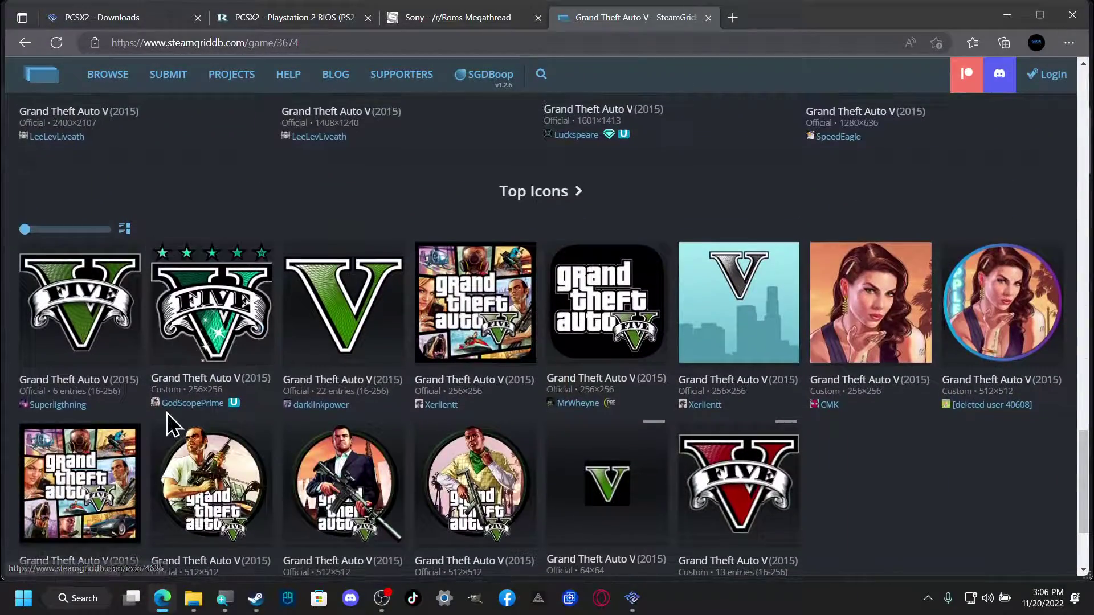
{"action": "scroll", "coordinate": [167, 423], "scroll_direction": "up", "scroll_amount": 4}
{"action": "scroll", "coordinate": [167, 423], "scroll_direction": "down", "scroll_amount": 3}
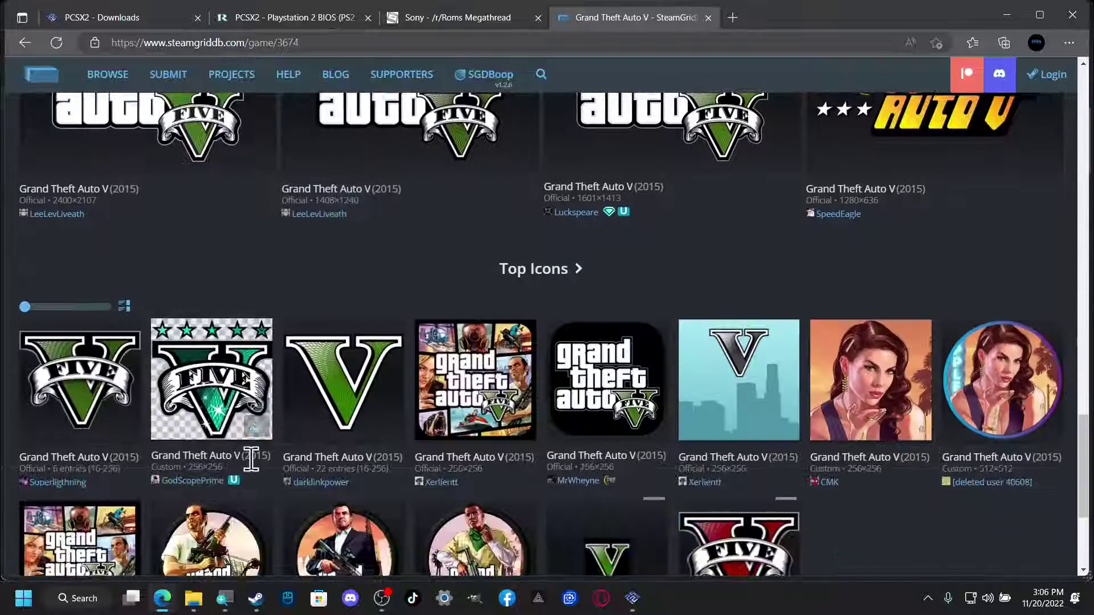
{"action": "mouse_move", "coordinate": [245, 442]}
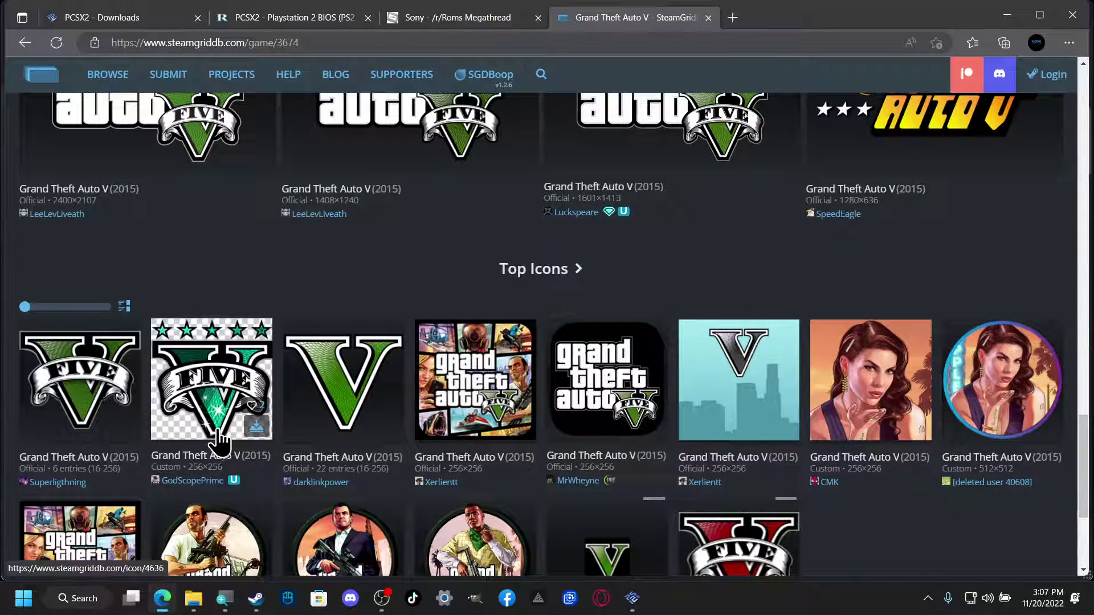
Open the animated 600×900 grid with changing city scenery from the second row of Top Grids, and load its full-size PNG.
{"action": "scroll", "coordinate": [217, 429], "scroll_direction": "up", "scroll_amount": 15}
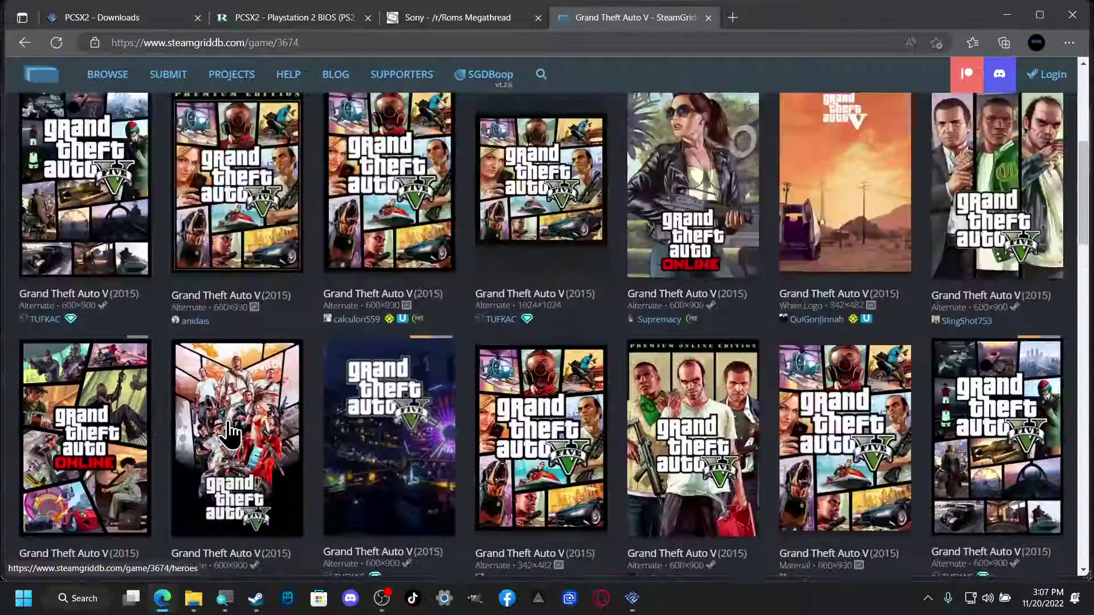
{"action": "scroll", "coordinate": [228, 435], "scroll_direction": "up", "scroll_amount": 5}
{"action": "scroll", "coordinate": [228, 434], "scroll_direction": "down", "scroll_amount": 5}
{"action": "scroll", "coordinate": [228, 434], "scroll_direction": "up", "scroll_amount": 1}
{"action": "scroll", "coordinate": [231, 435], "scroll_direction": "down", "scroll_amount": 1}
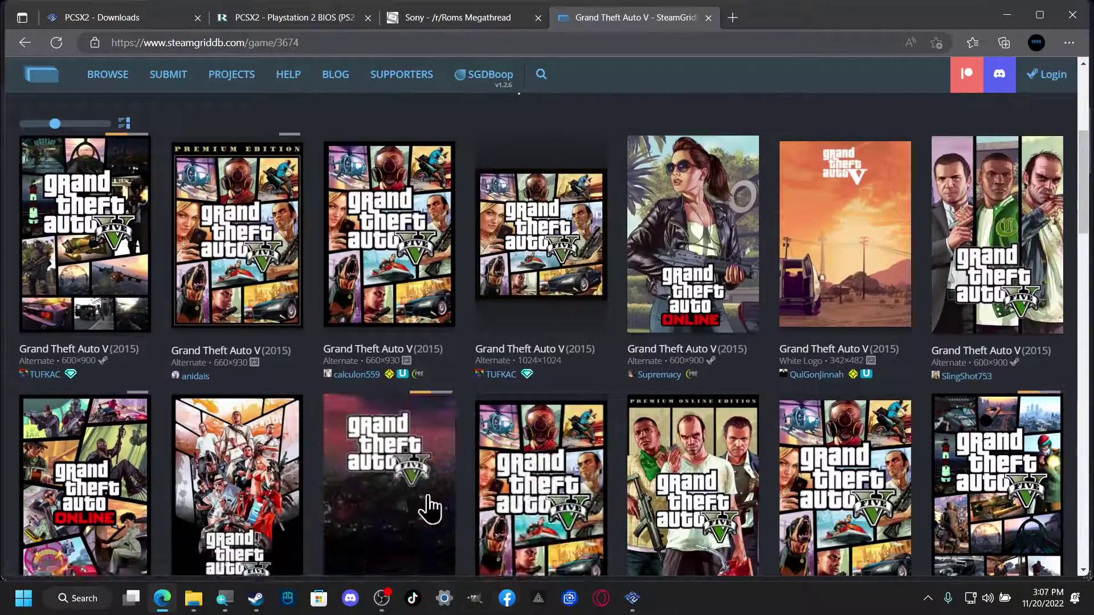
{"action": "left_click", "coordinate": [382, 477]}
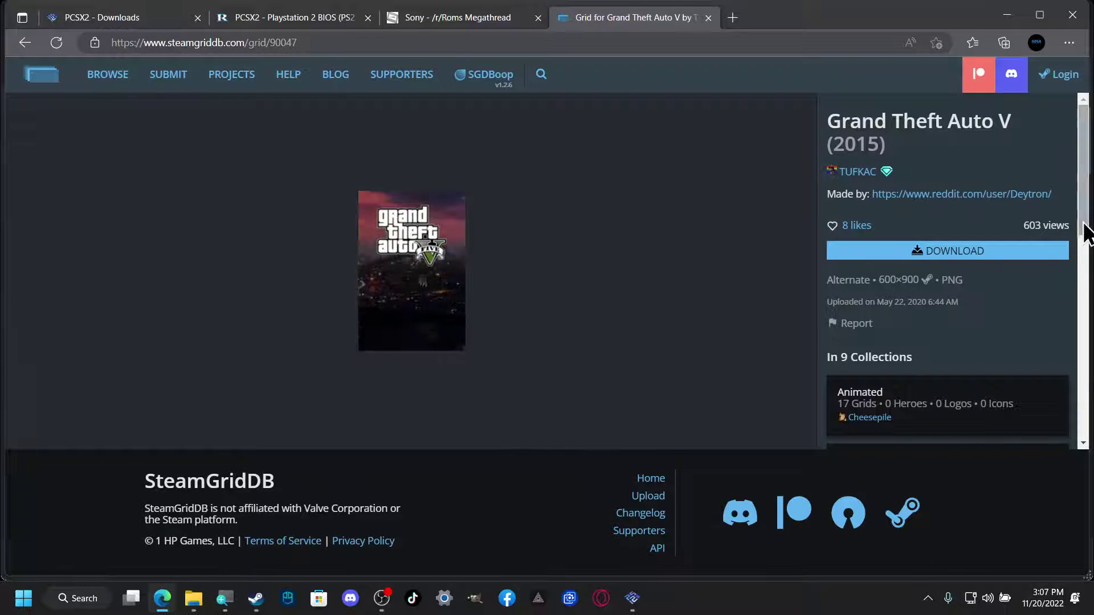
{"action": "left_click", "coordinate": [923, 252]}
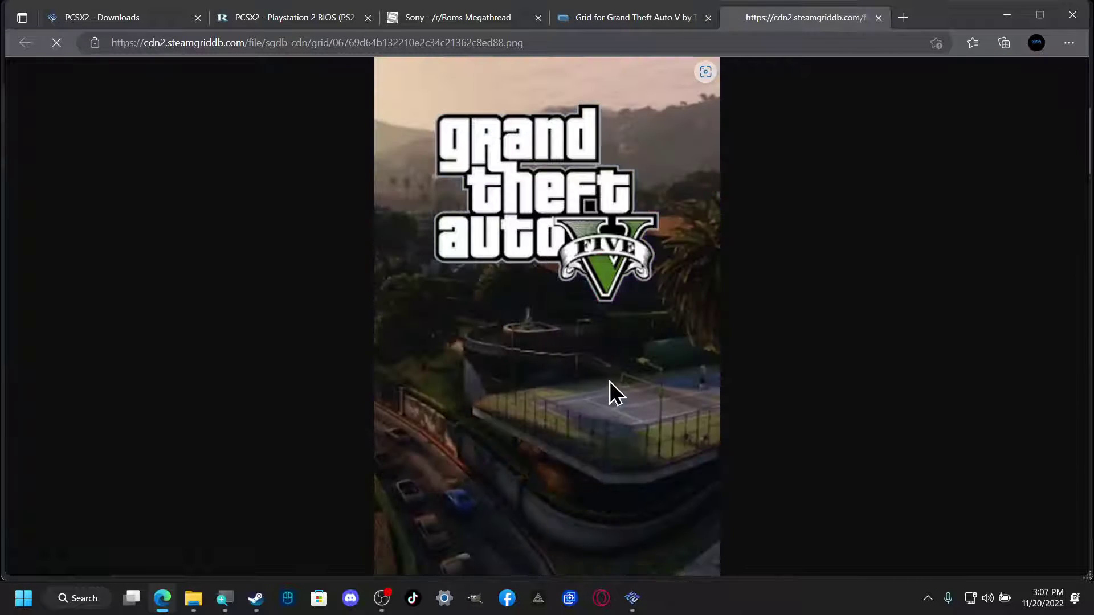
Save the full-size Grand Theft Auto V grid image to the Desktop as a PNG, keeping its suggested file name.
{"action": "right_click", "coordinate": [624, 196]}
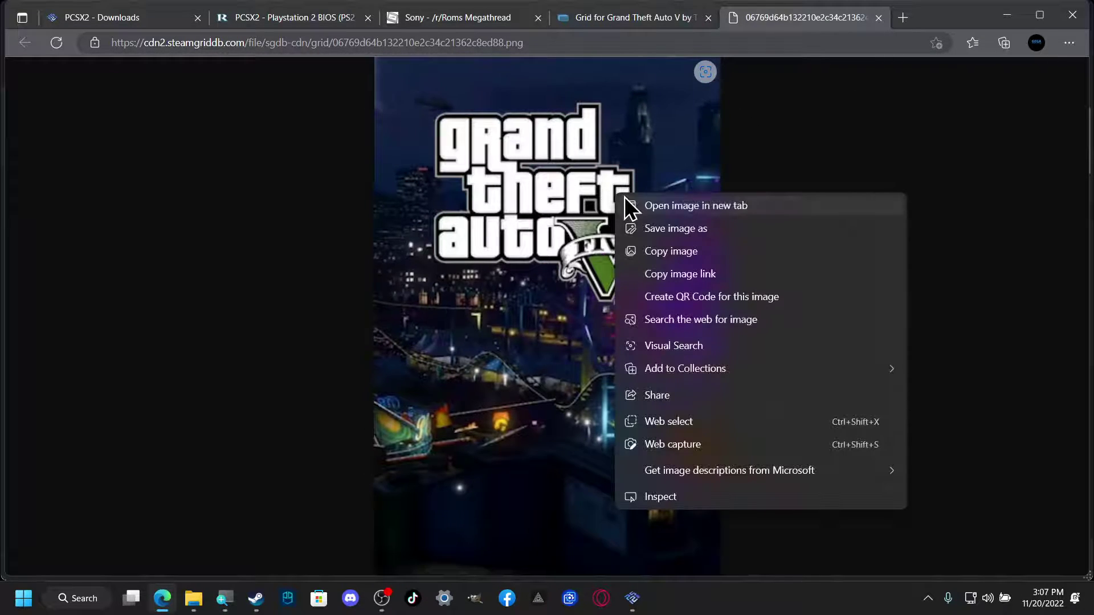
{"action": "left_click", "coordinate": [664, 229]}
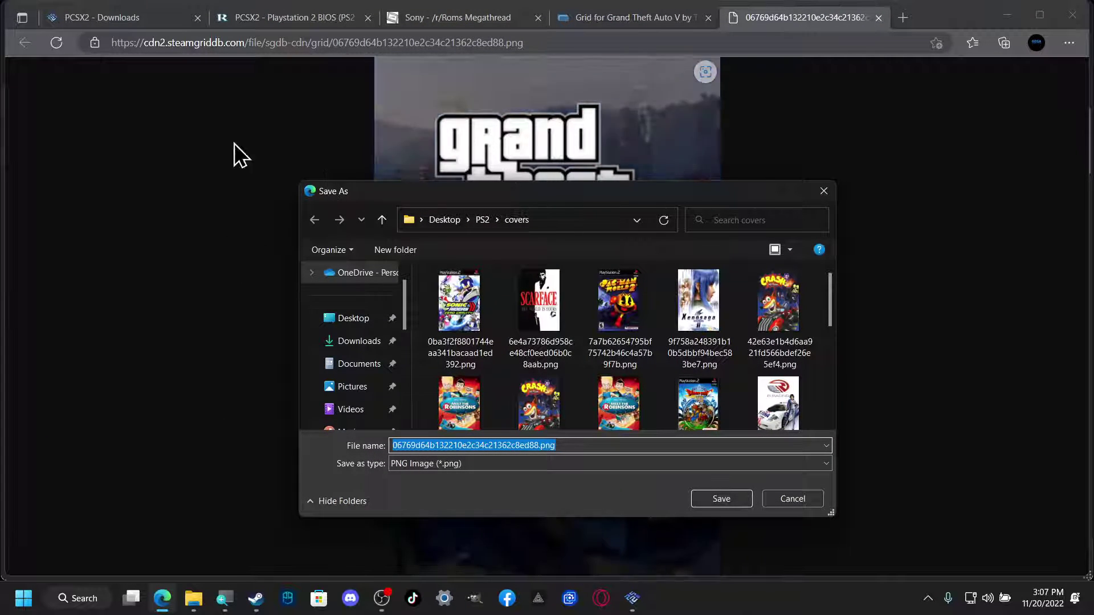
{"action": "scroll", "coordinate": [364, 336], "scroll_direction": "up", "scroll_amount": 1}
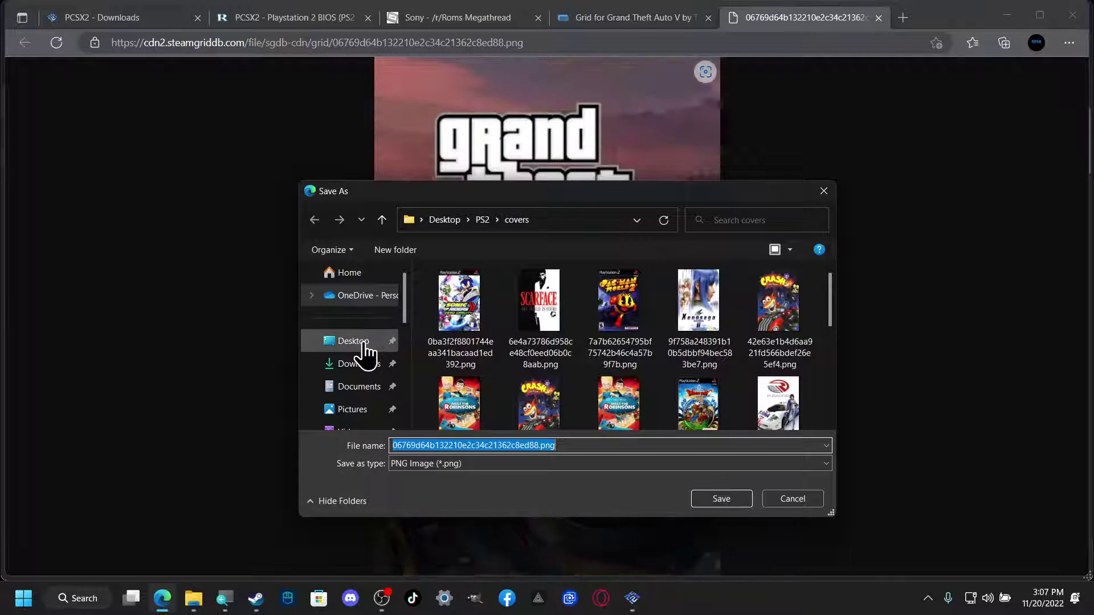
{"action": "left_click", "coordinate": [371, 341]}
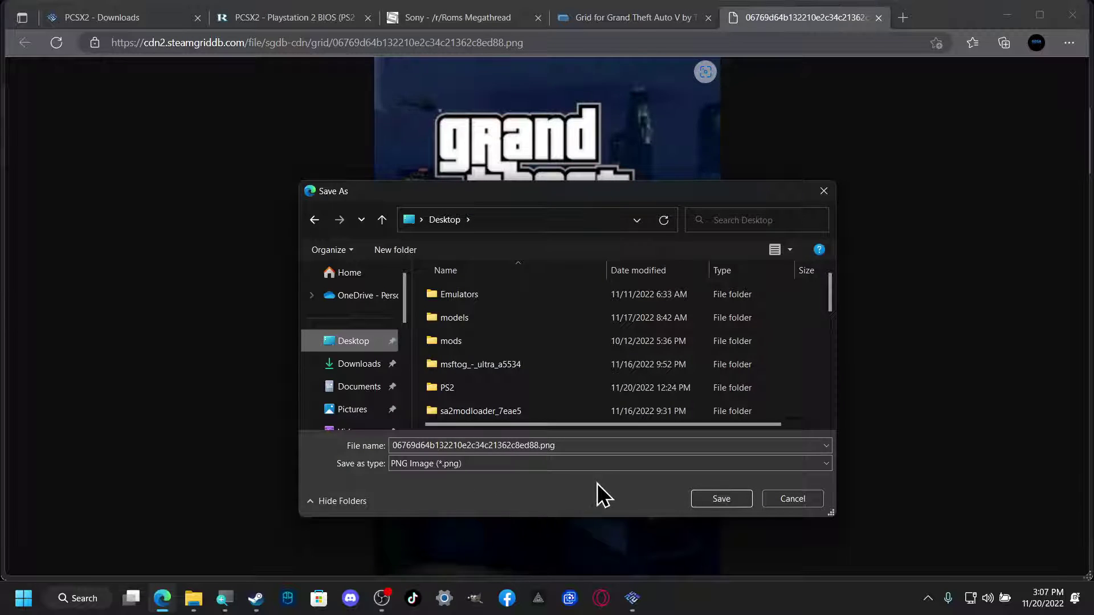
{"action": "left_click", "coordinate": [713, 501]}
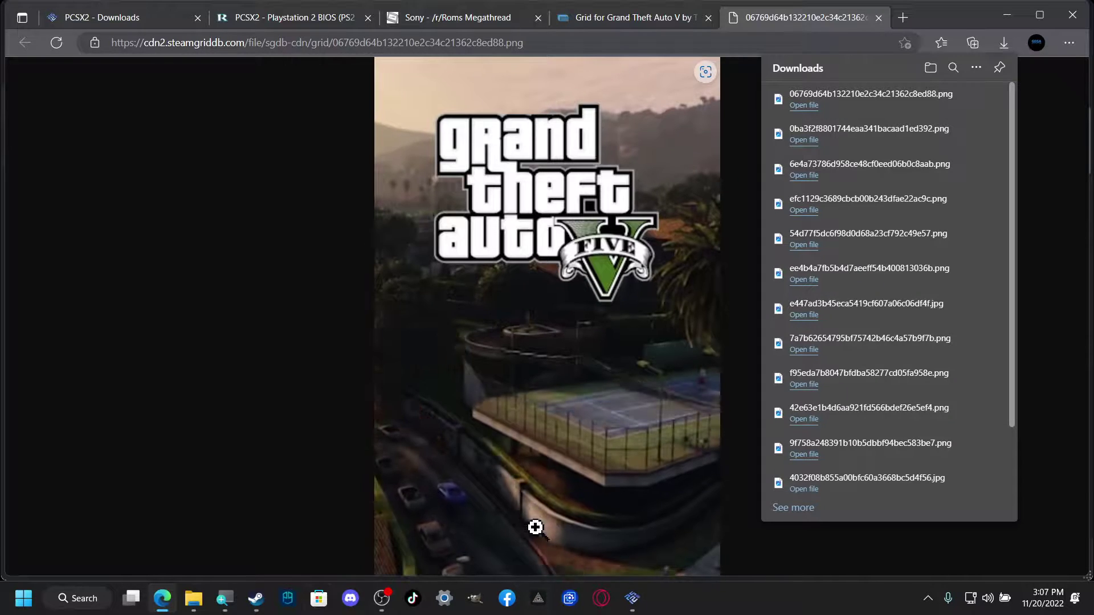
Switch to the Steam library and set Grand Theft Auto V's custom artwork to 06769d64b132210e2c34c21362c8ed88.png from the Desktop.
{"action": "left_click", "coordinate": [165, 609]}
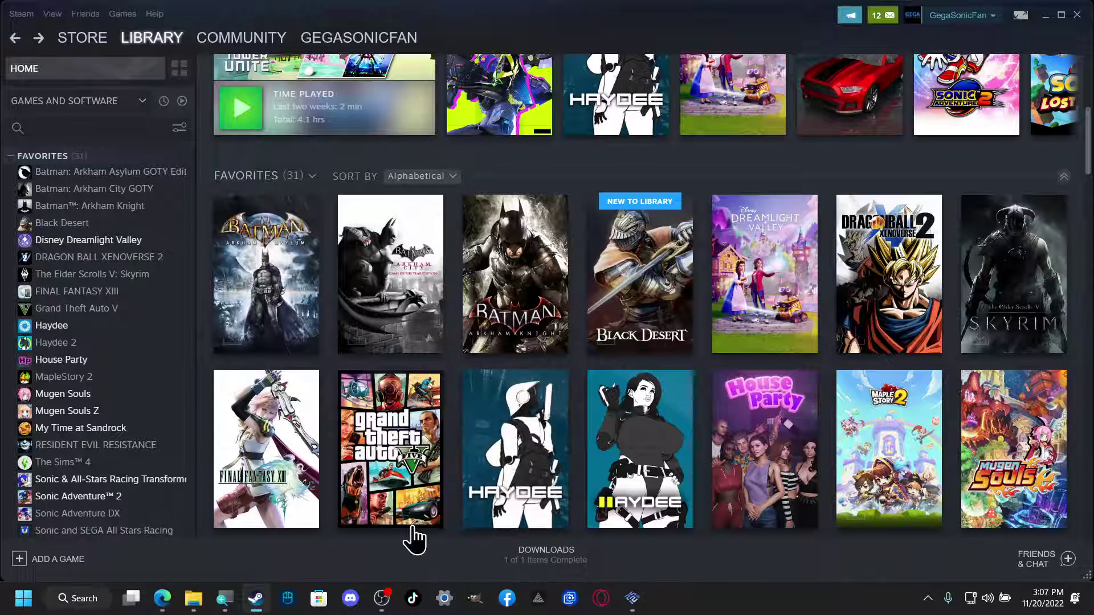
{"action": "right_click", "coordinate": [399, 469]}
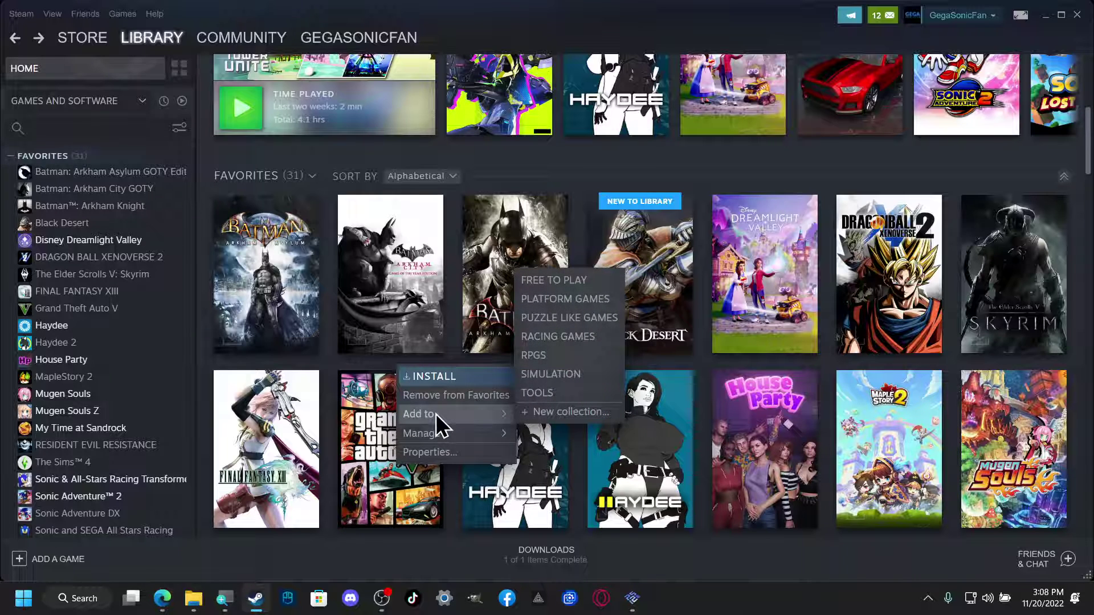
{"action": "mouse_move", "coordinate": [443, 437]}
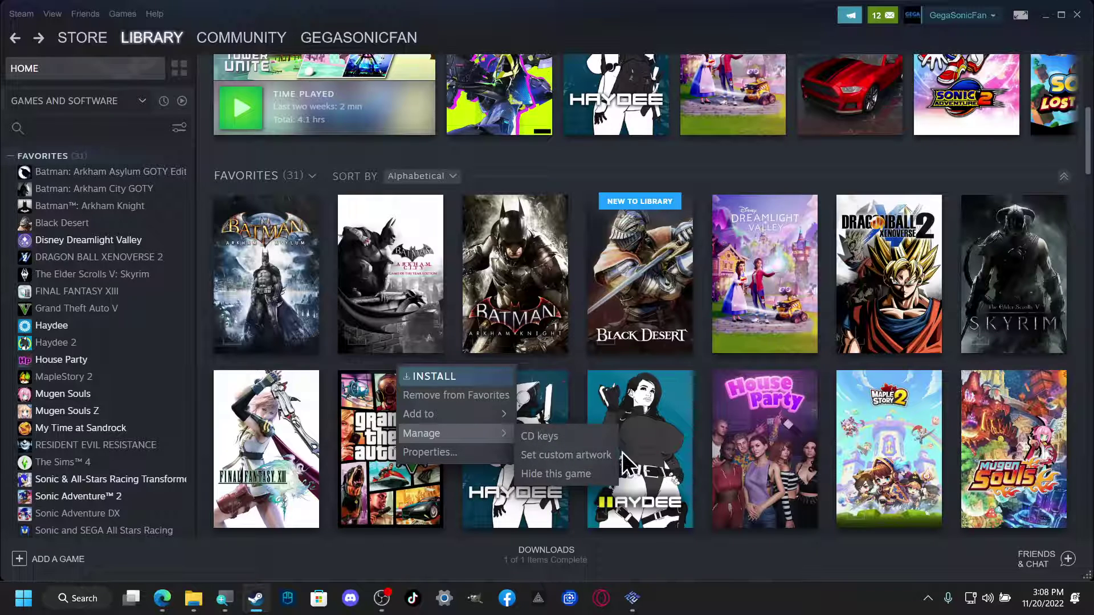
{"action": "left_click", "coordinate": [567, 459]}
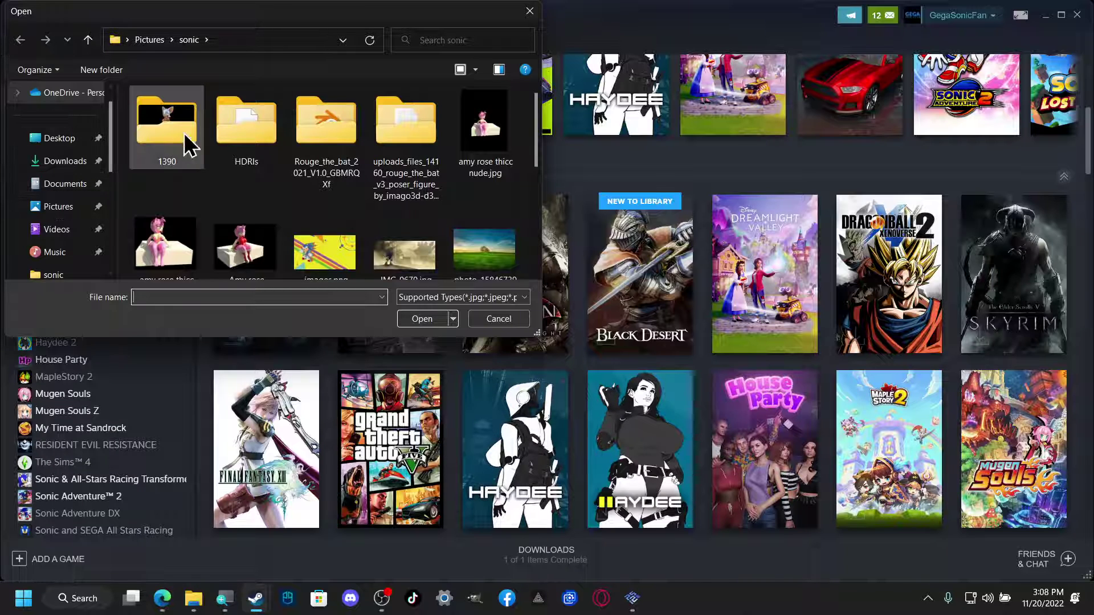
{"action": "scroll", "coordinate": [68, 168], "scroll_direction": "up", "scroll_amount": 1}
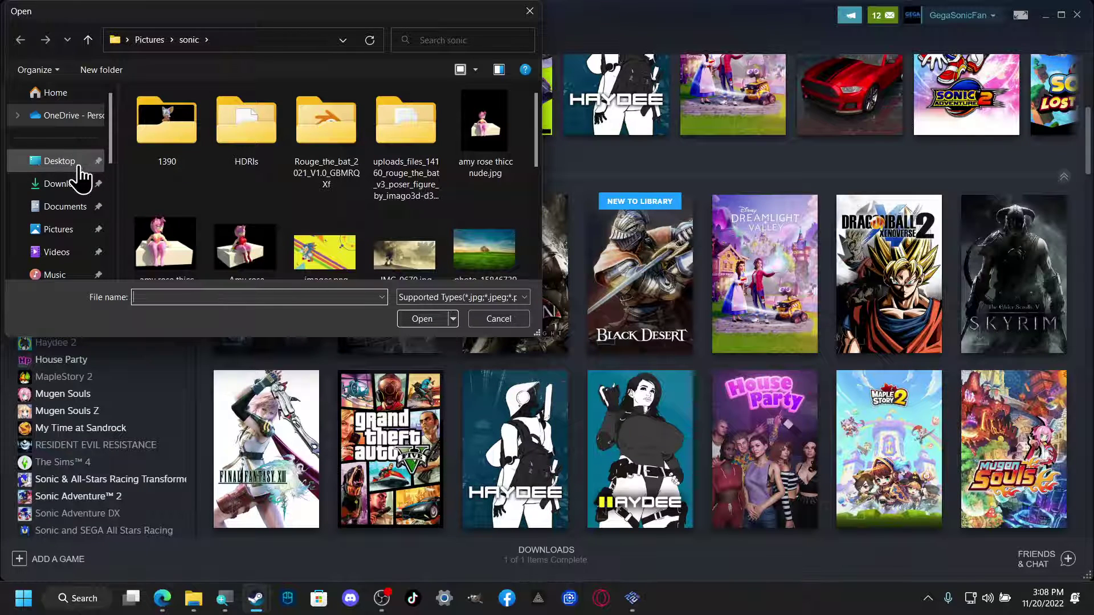
{"action": "left_click", "coordinate": [60, 162]}
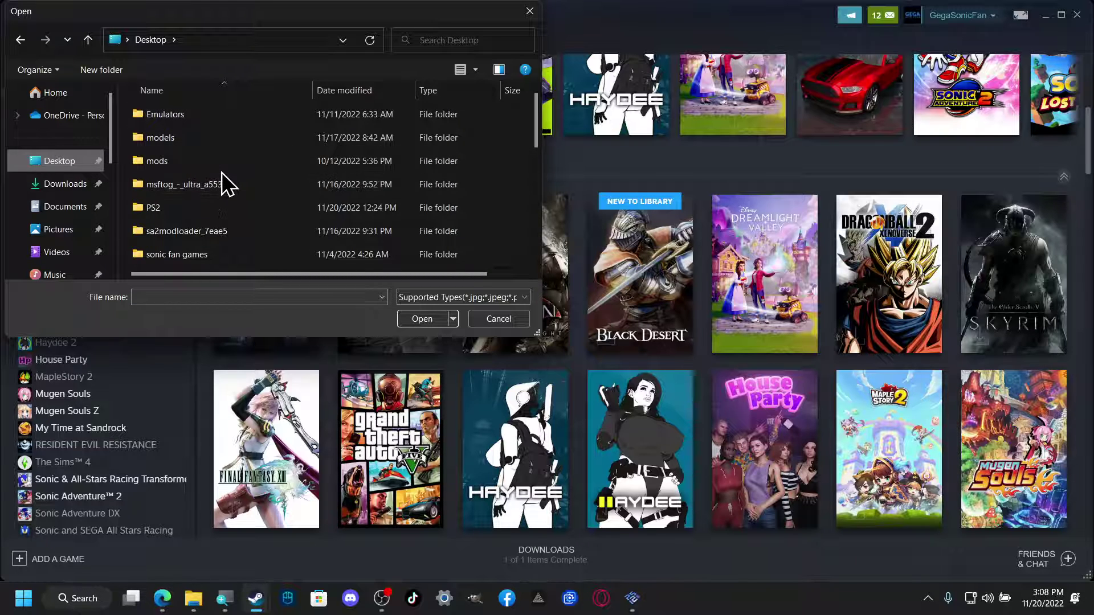
{"action": "scroll", "coordinate": [221, 171], "scroll_direction": "down", "scroll_amount": 2}
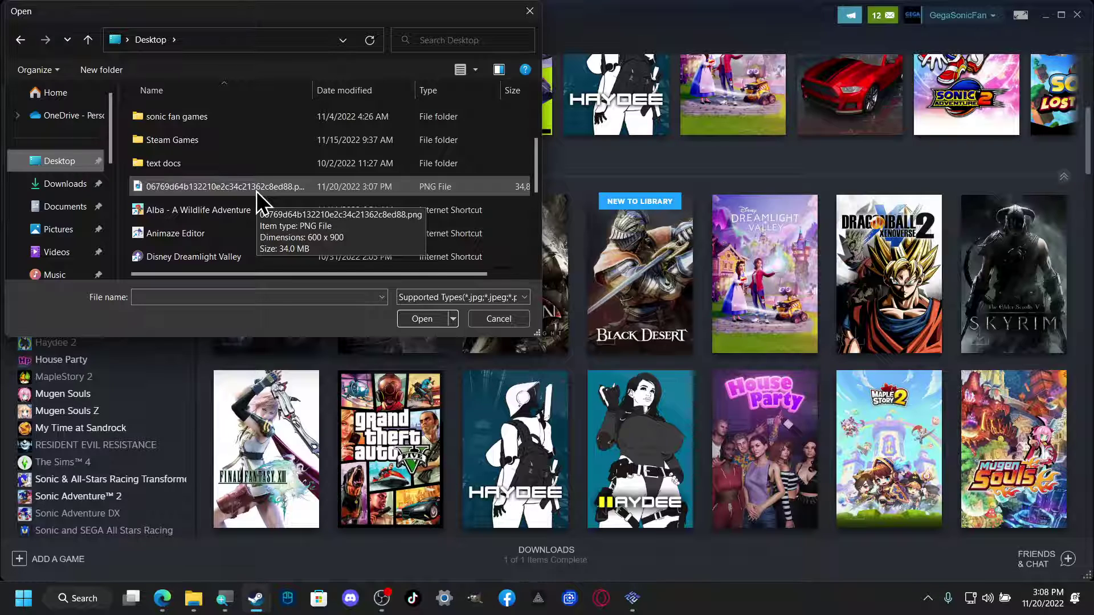
{"action": "double_click", "coordinate": [257, 191]}
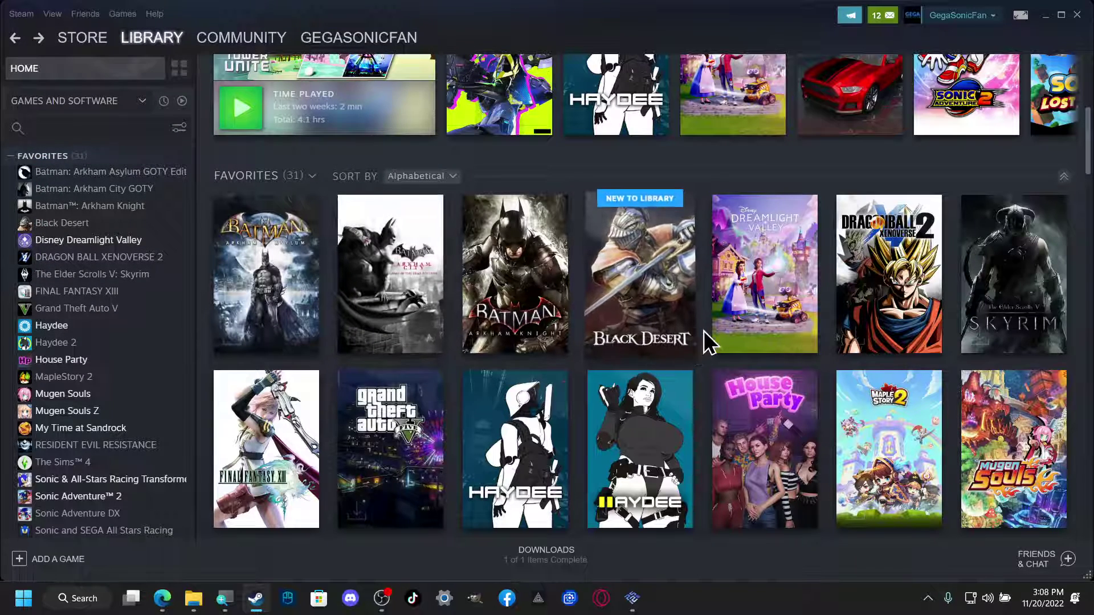
Open Grand Theft Auto V's library page and bring up the customization options for its banner.
{"action": "mouse_move", "coordinate": [83, 37]}
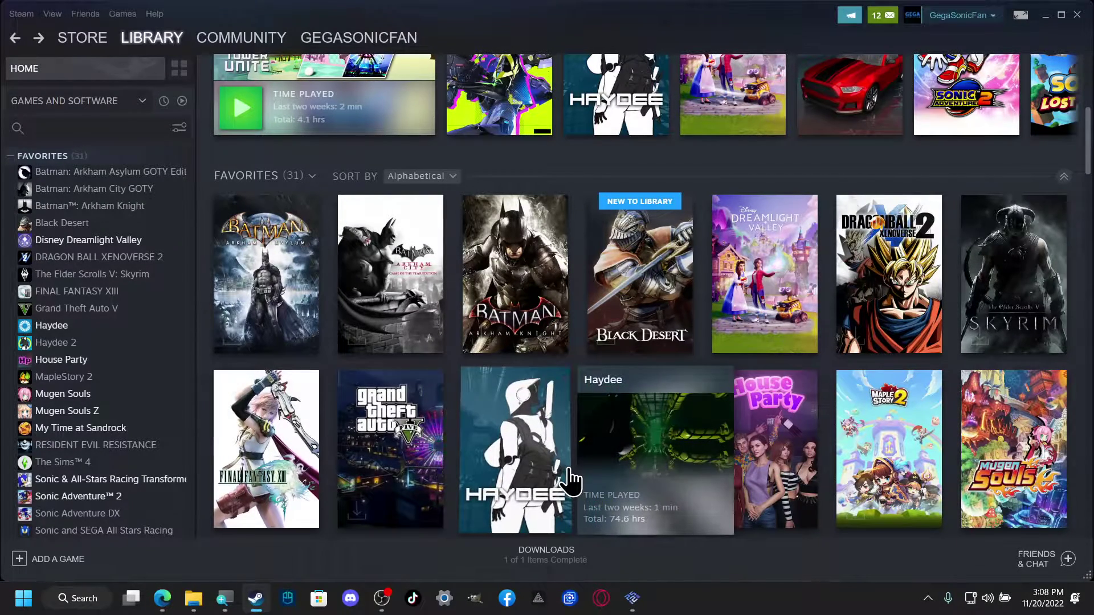
{"action": "mouse_move", "coordinate": [396, 463]}
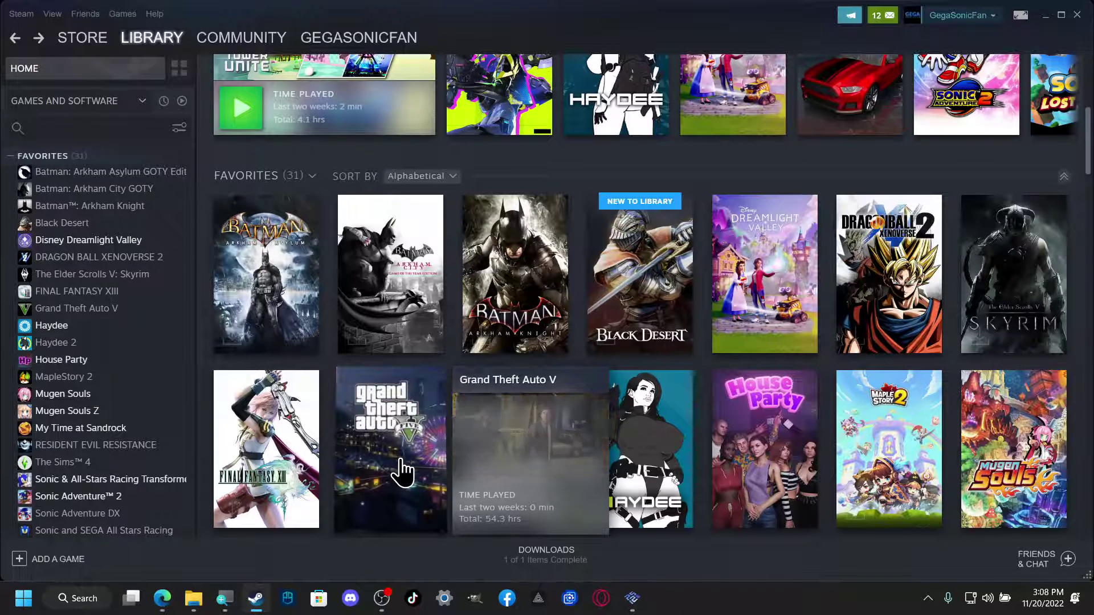
{"action": "left_click", "coordinate": [403, 467]}
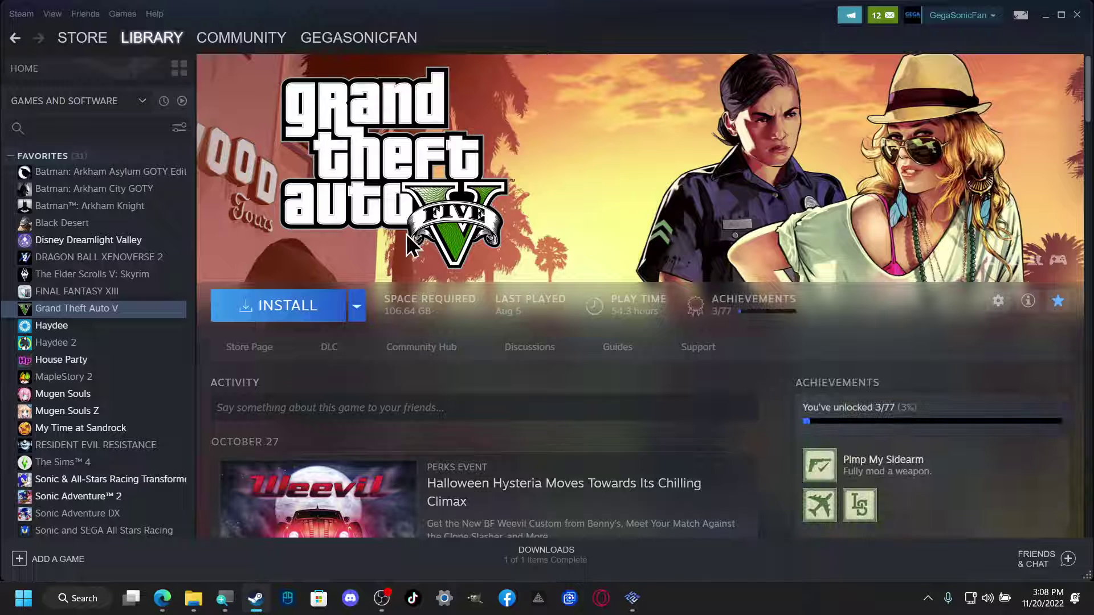
{"action": "right_click", "coordinate": [475, 168]}
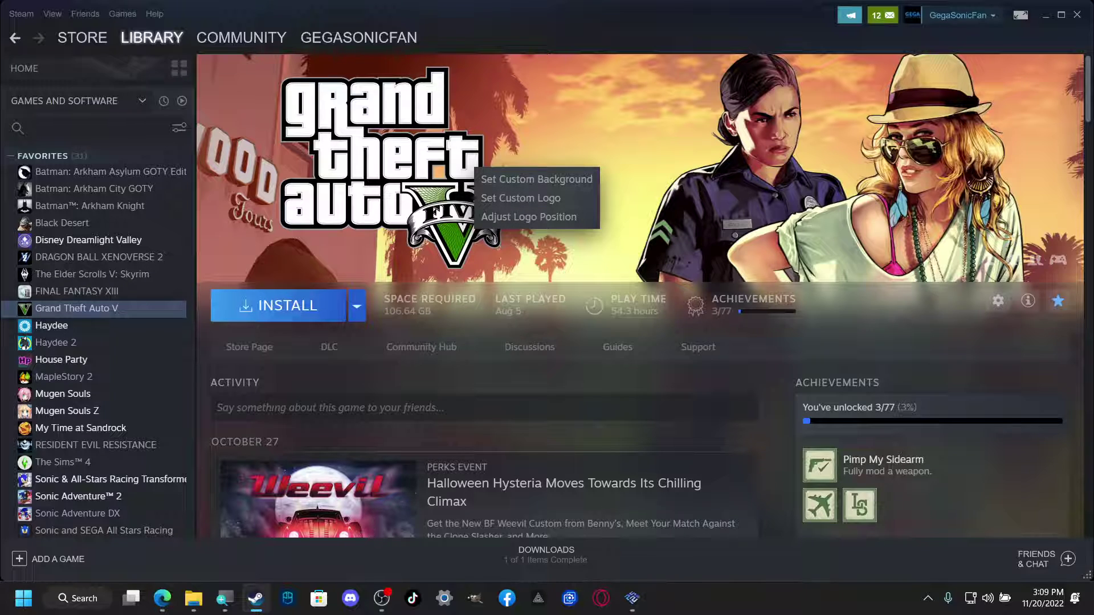
Return to SteamGridDB in Edge, close the grid image, and load the full-size Top Heroes image of the blonde woman with a phone.
{"action": "left_click", "coordinate": [163, 605]}
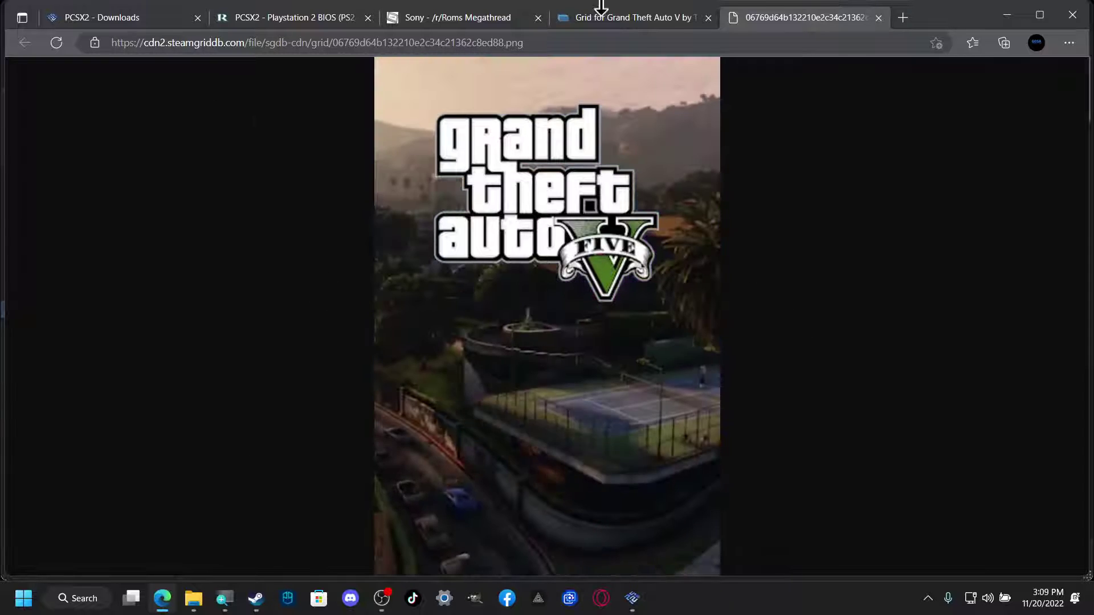
{"action": "left_click", "coordinate": [878, 18]}
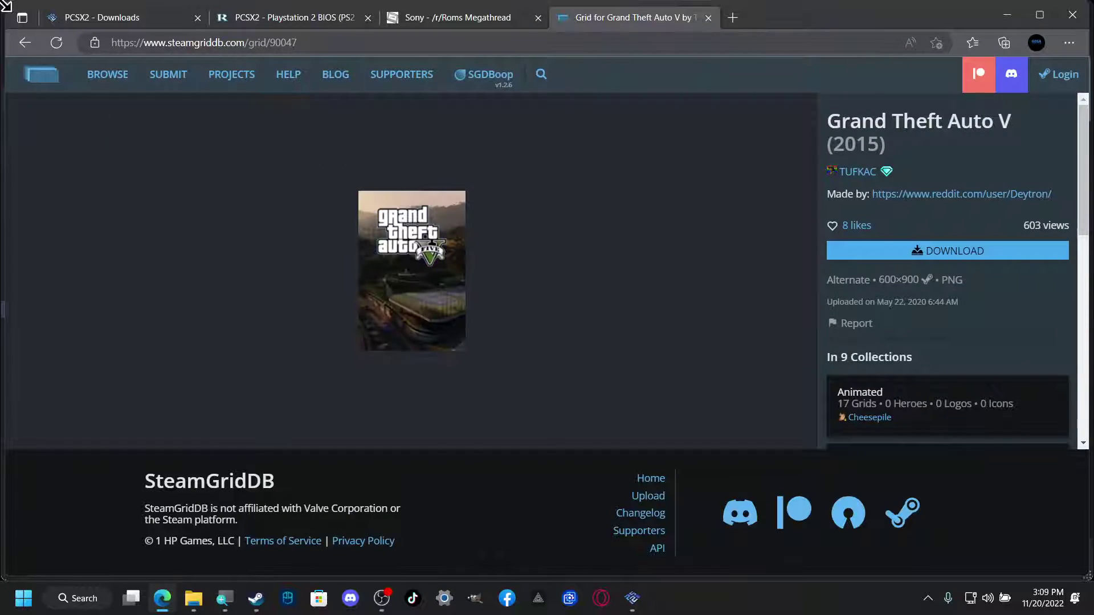
{"action": "left_click", "coordinate": [24, 43]}
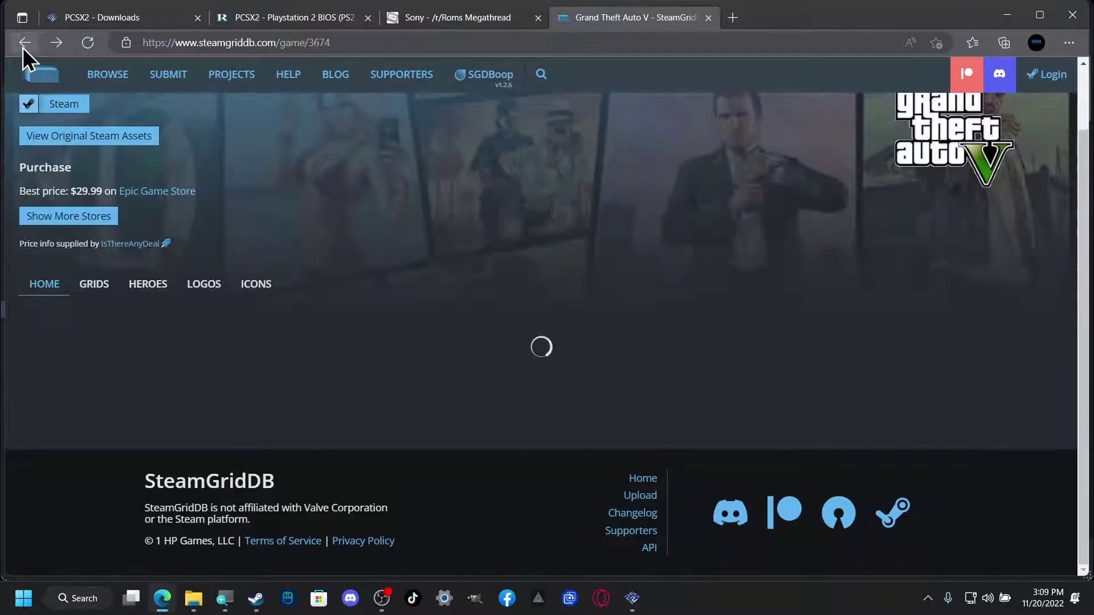
{"action": "scroll", "coordinate": [532, 442], "scroll_direction": "down", "scroll_amount": 10}
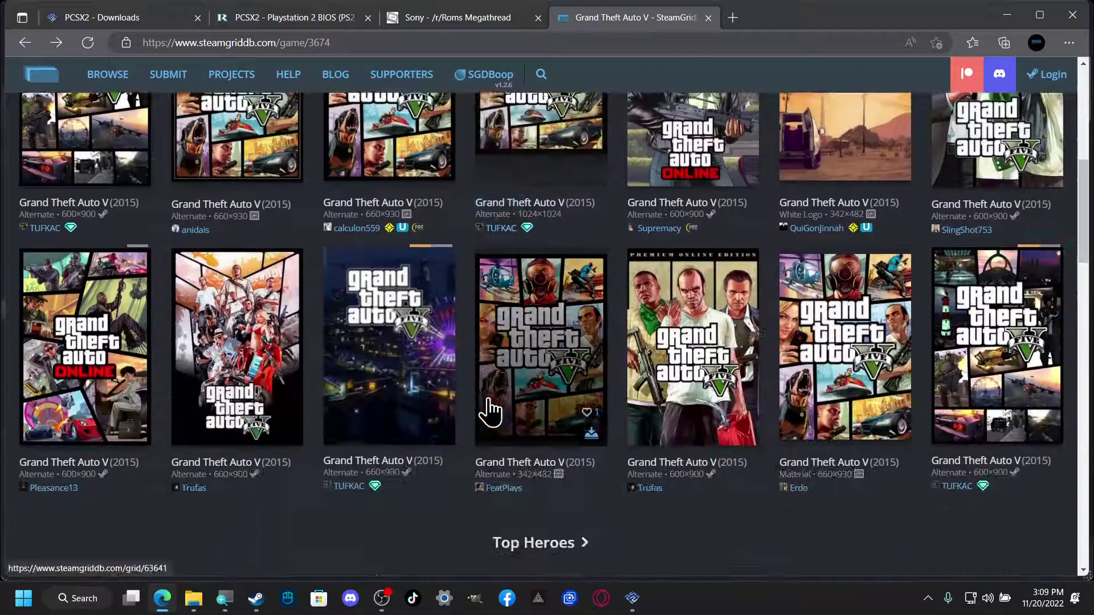
{"action": "scroll", "coordinate": [487, 409], "scroll_direction": "down", "scroll_amount": 4}
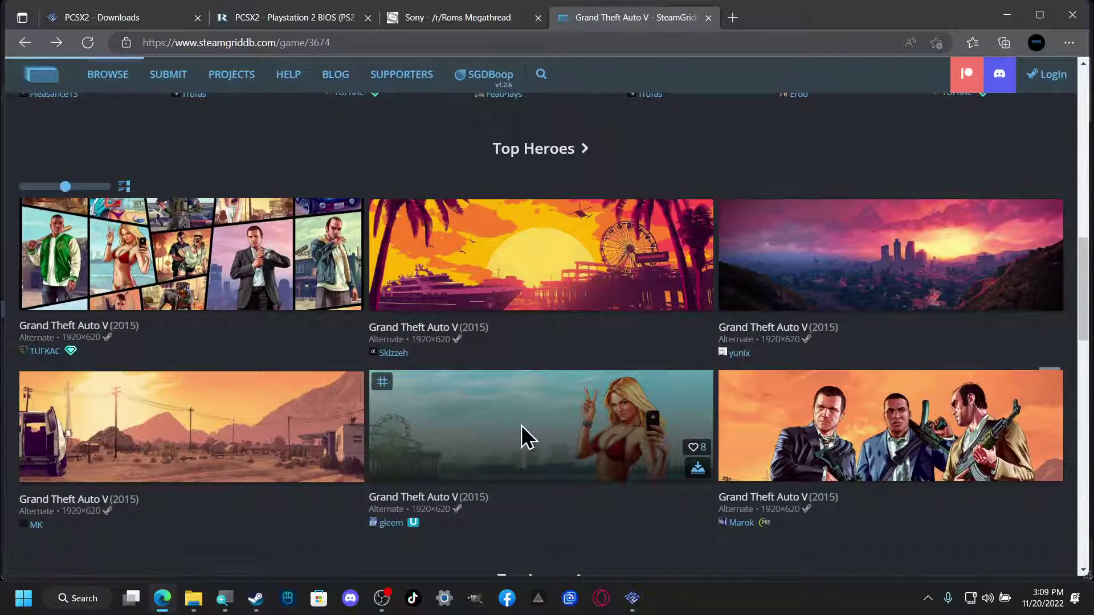
{"action": "left_click", "coordinate": [521, 437]}
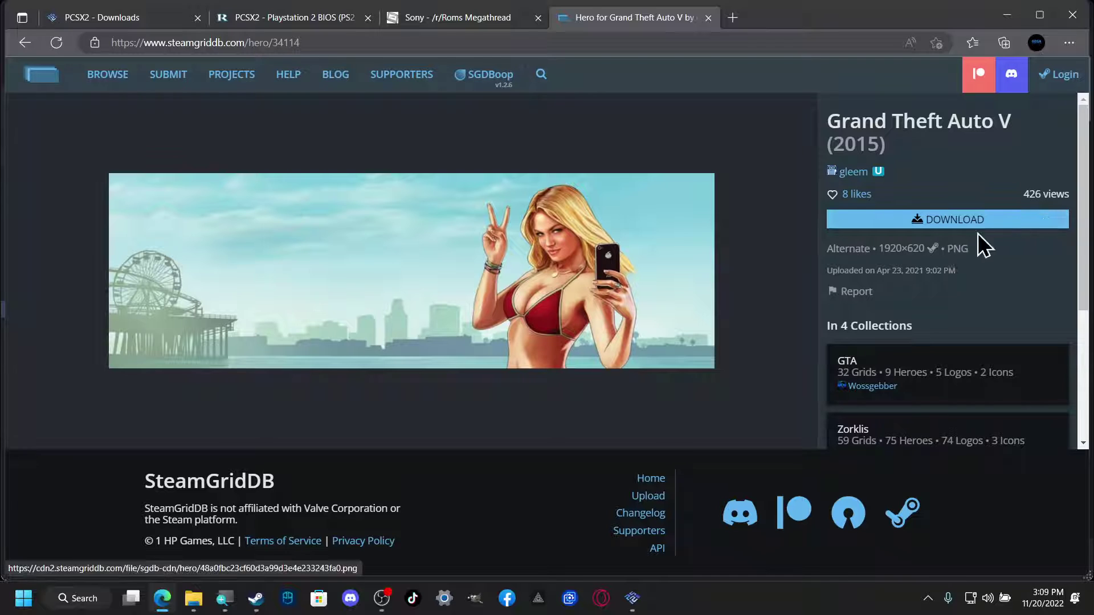
{"action": "left_click", "coordinate": [927, 224]}
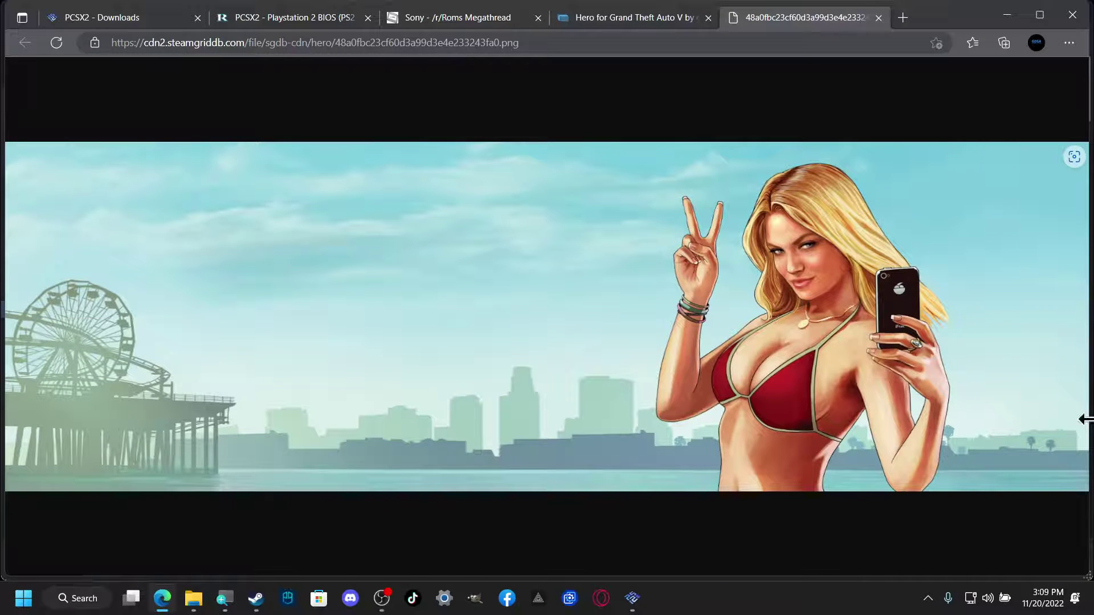
Save the hero image as a PNG in a new Desktop folder named "gta art".
{"action": "right_click", "coordinate": [791, 294]}
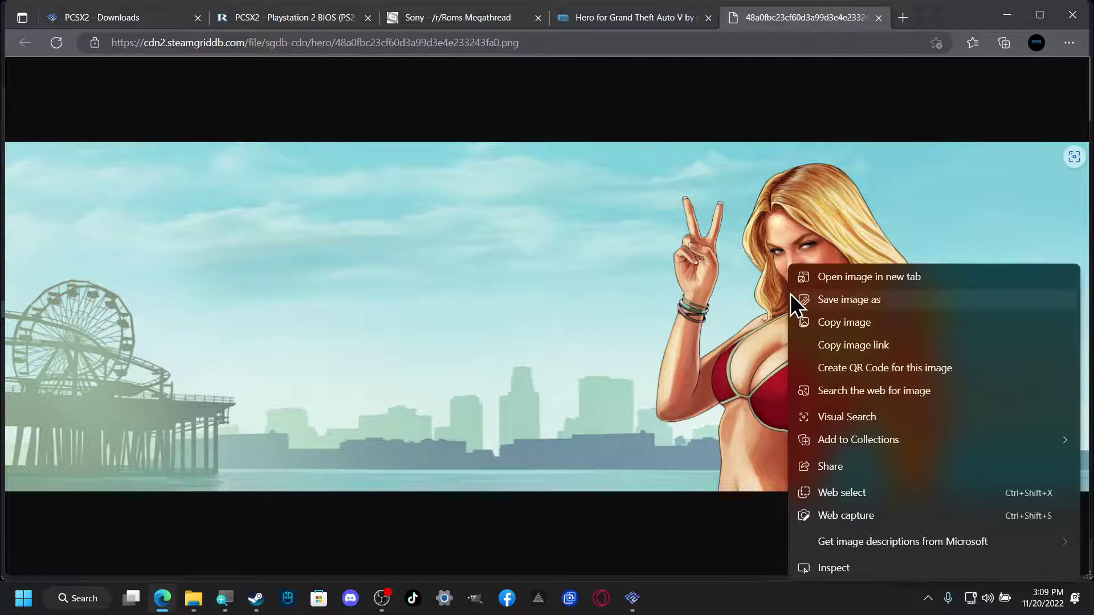
{"action": "left_click", "coordinate": [886, 300]}
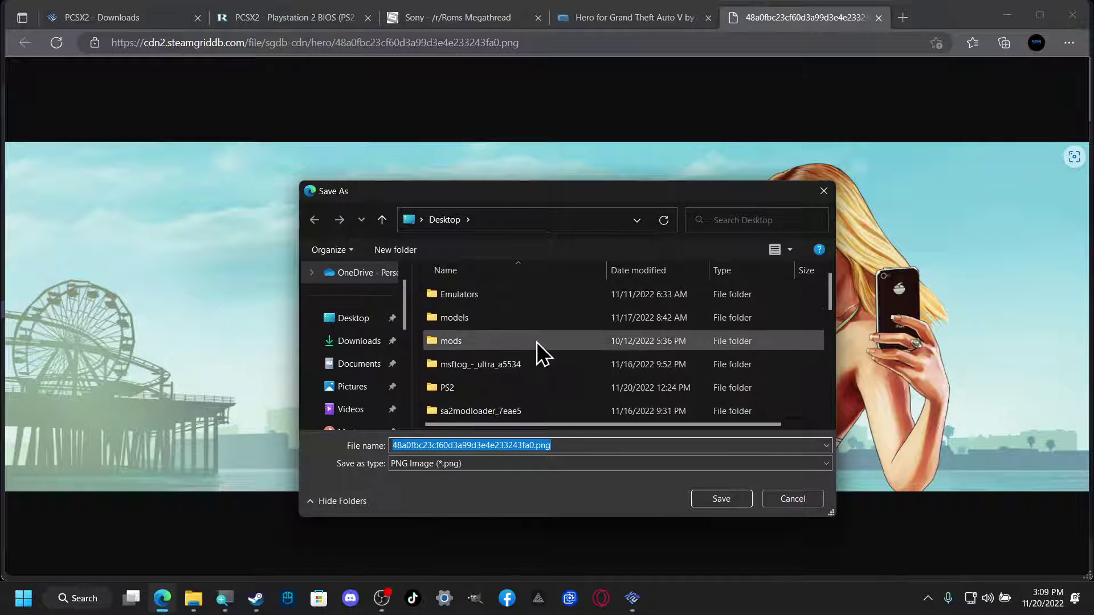
{"action": "left_click", "coordinate": [405, 255]}
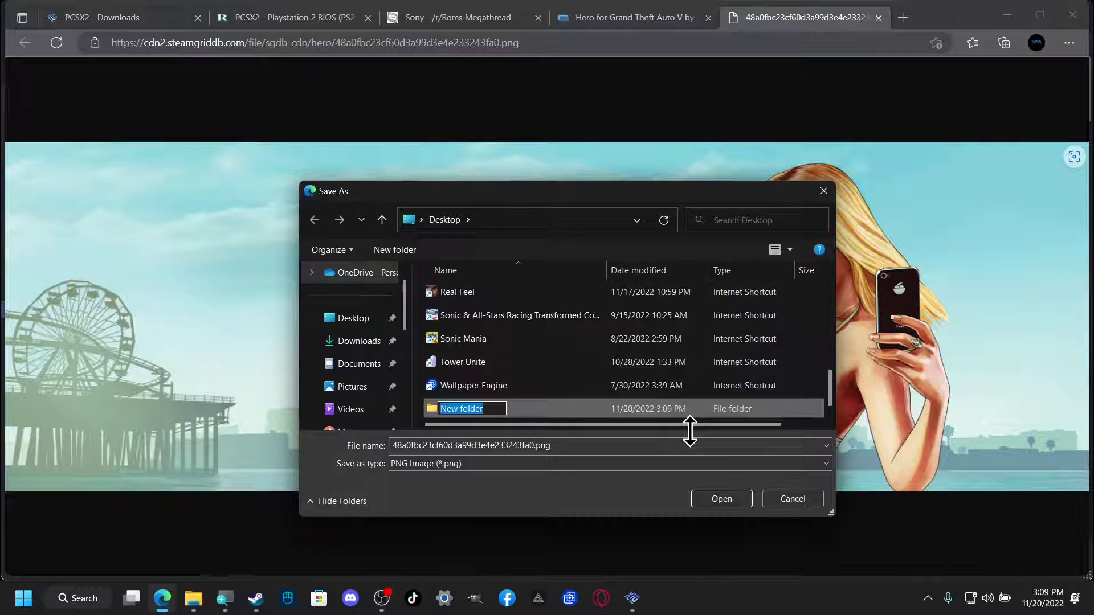
{"action": "type", "text": "gta art"}
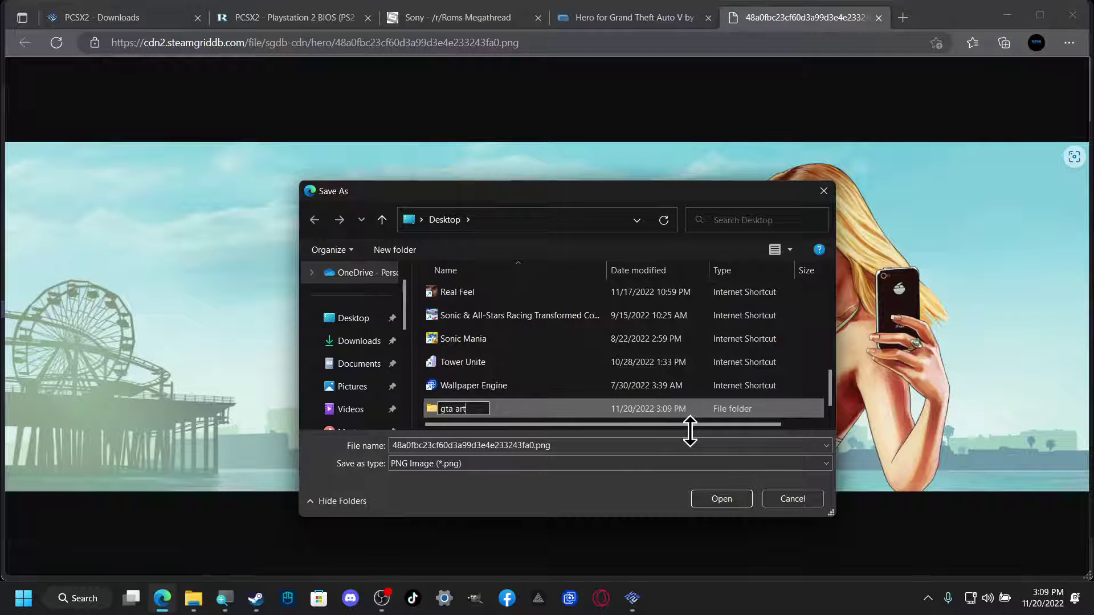
{"action": "key", "text": "Return"}
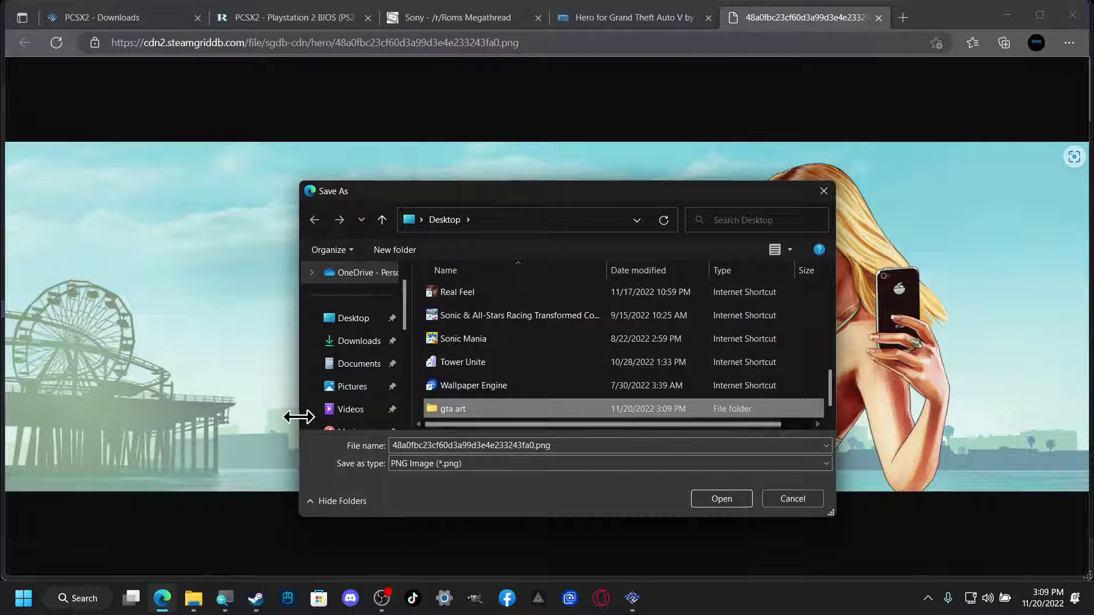
{"action": "double_click", "coordinate": [480, 411]}
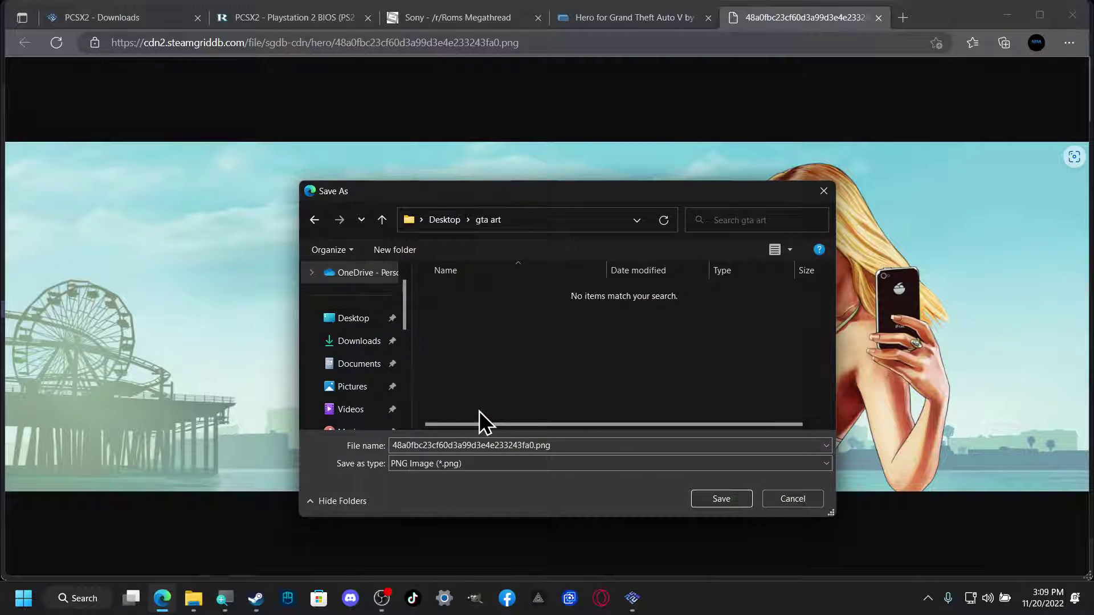
{"action": "left_click", "coordinate": [729, 504]}
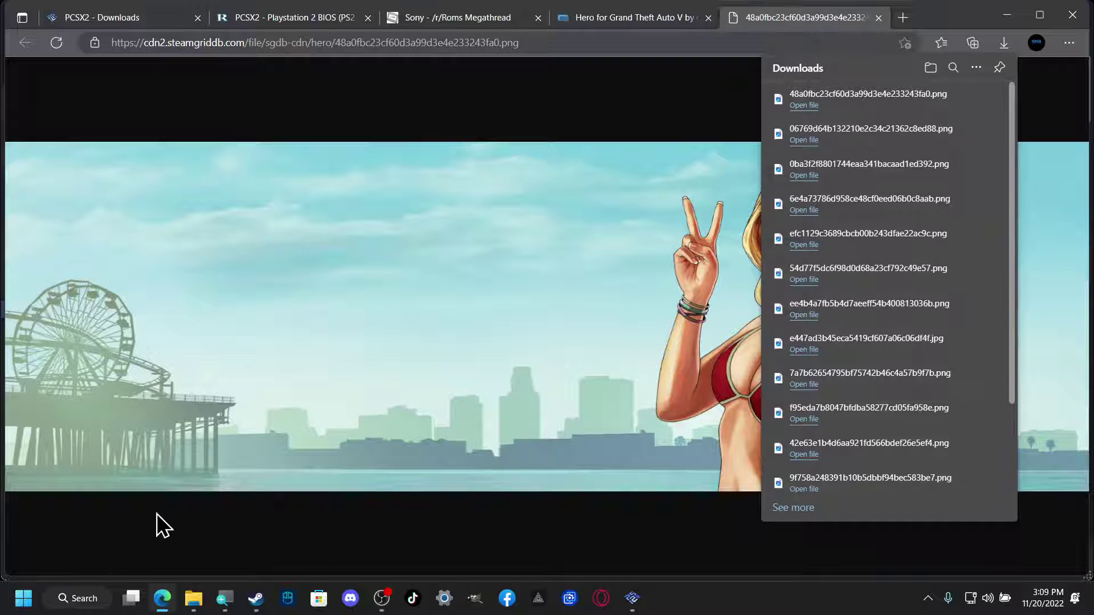
Switch to Steam and set Grand Theft Auto V's custom background to 48a0fbc23cf60d3a99d3e4e233243fa0.png from the Desktop's "gta art" folder.
{"action": "left_click", "coordinate": [160, 594]}
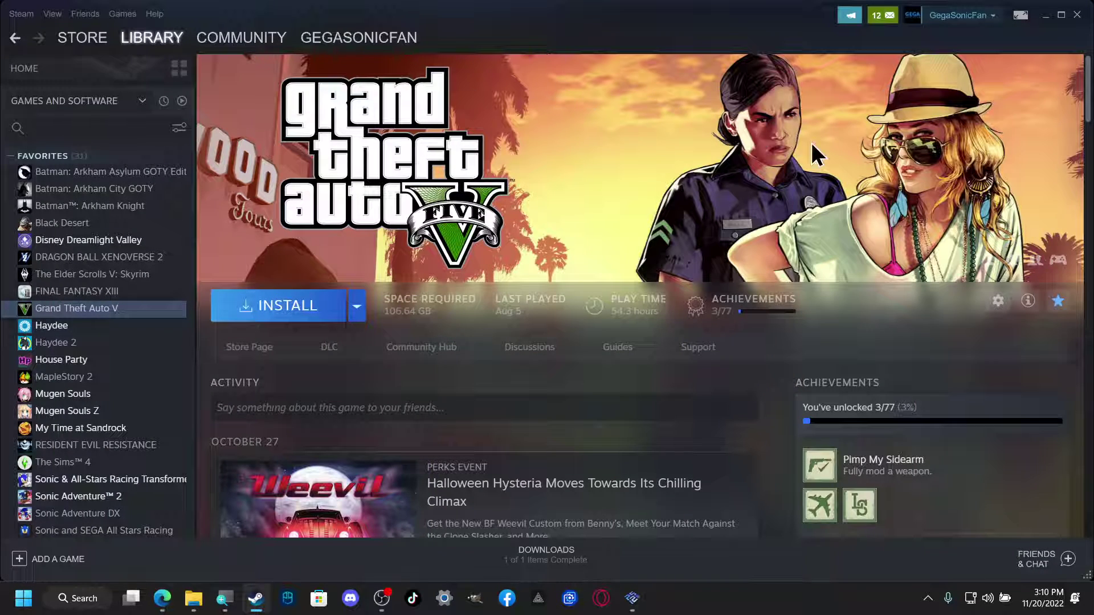
{"action": "right_click", "coordinate": [602, 165]}
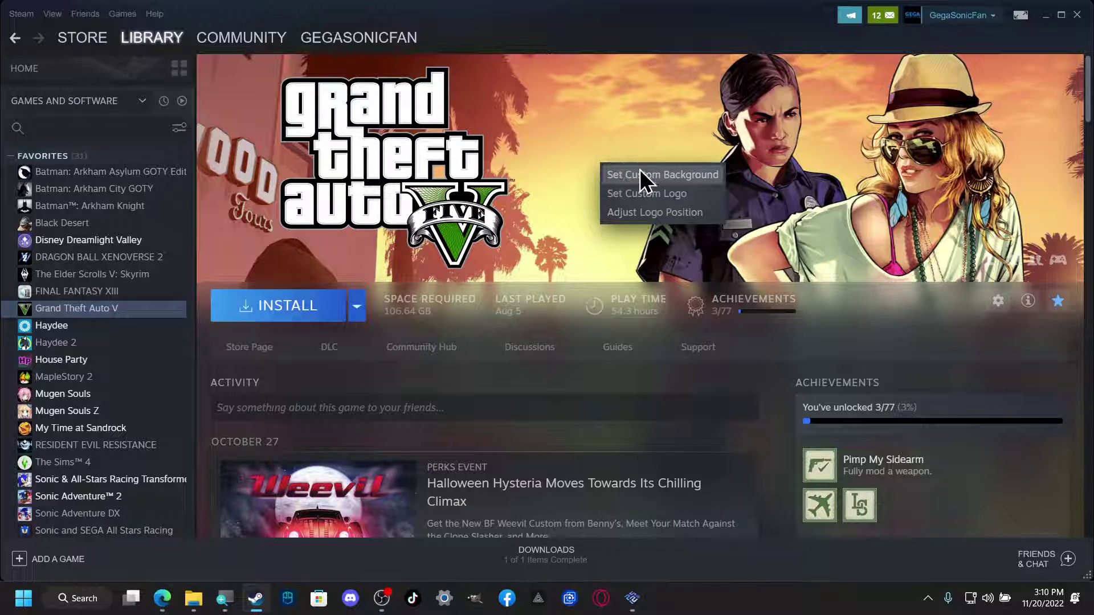
{"action": "left_click", "coordinate": [660, 175]}
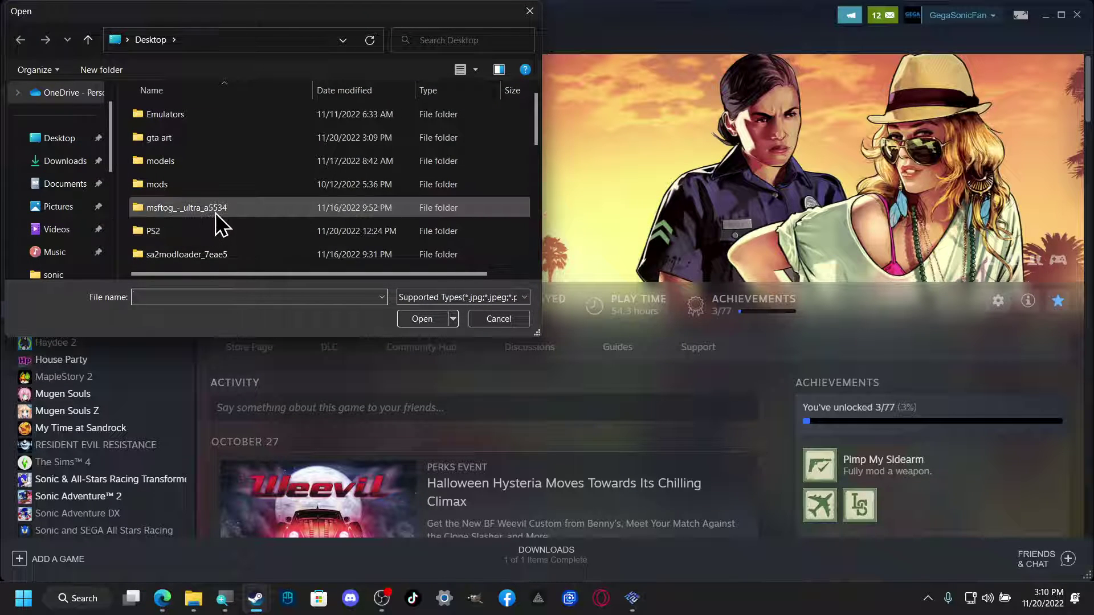
{"action": "scroll", "coordinate": [217, 203], "scroll_direction": "down", "scroll_amount": 1}
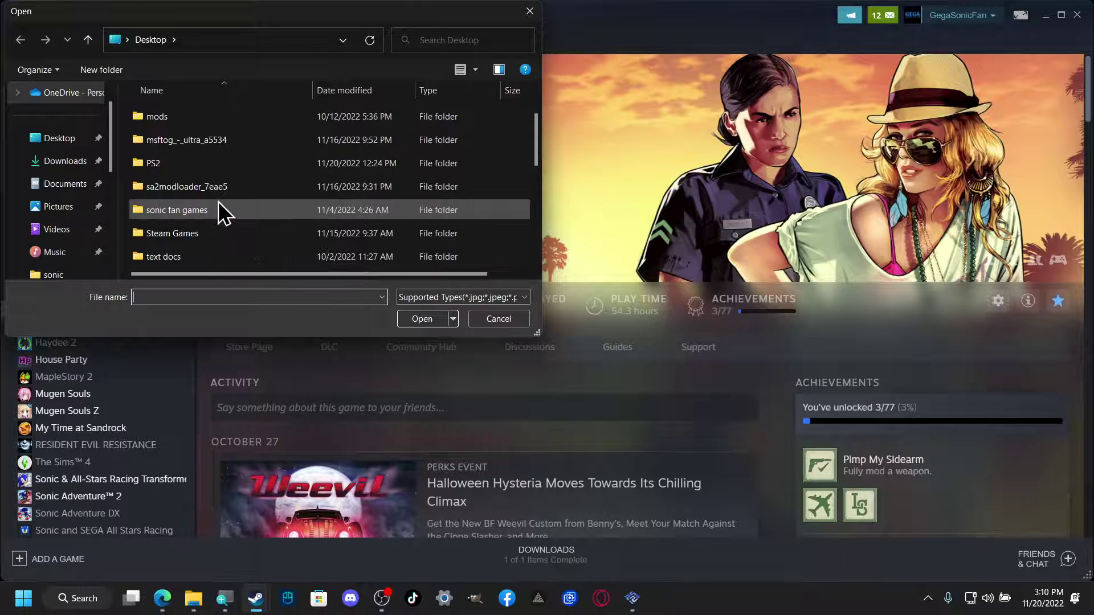
{"action": "scroll", "coordinate": [200, 213], "scroll_direction": "down", "scroll_amount": 1}
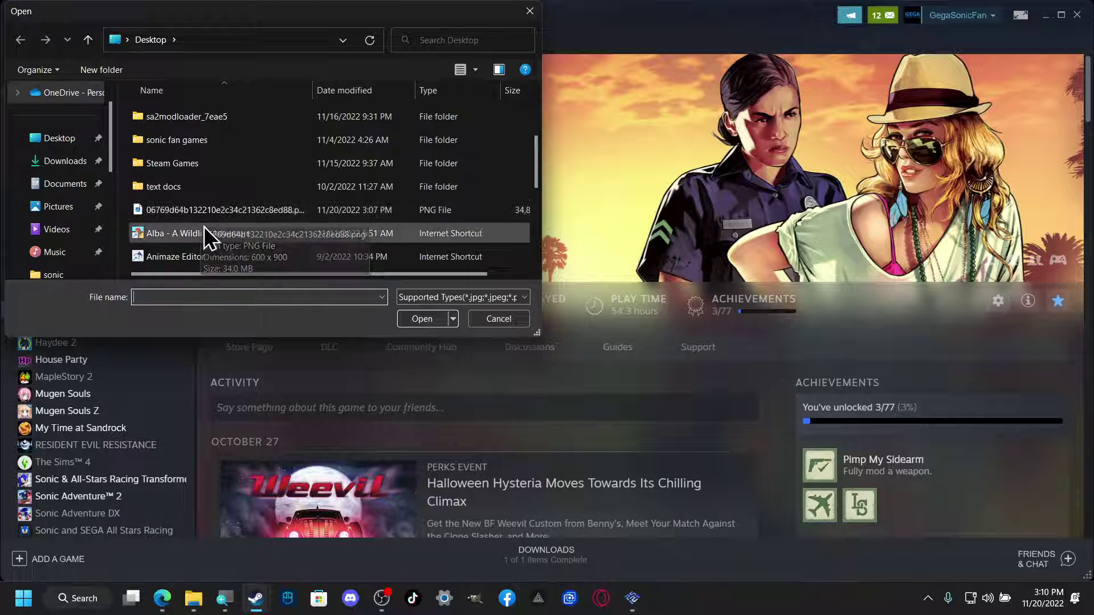
{"action": "scroll", "coordinate": [211, 219], "scroll_direction": "up", "scroll_amount": 1}
{"action": "scroll", "coordinate": [210, 214], "scroll_direction": "up", "scroll_amount": 1}
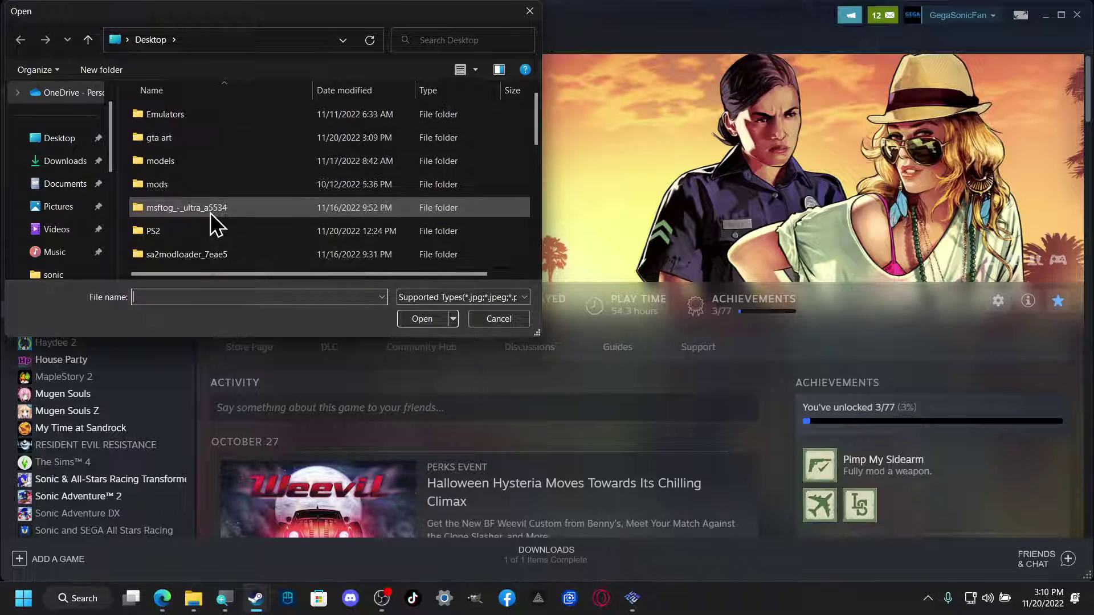
{"action": "double_click", "coordinate": [169, 135]}
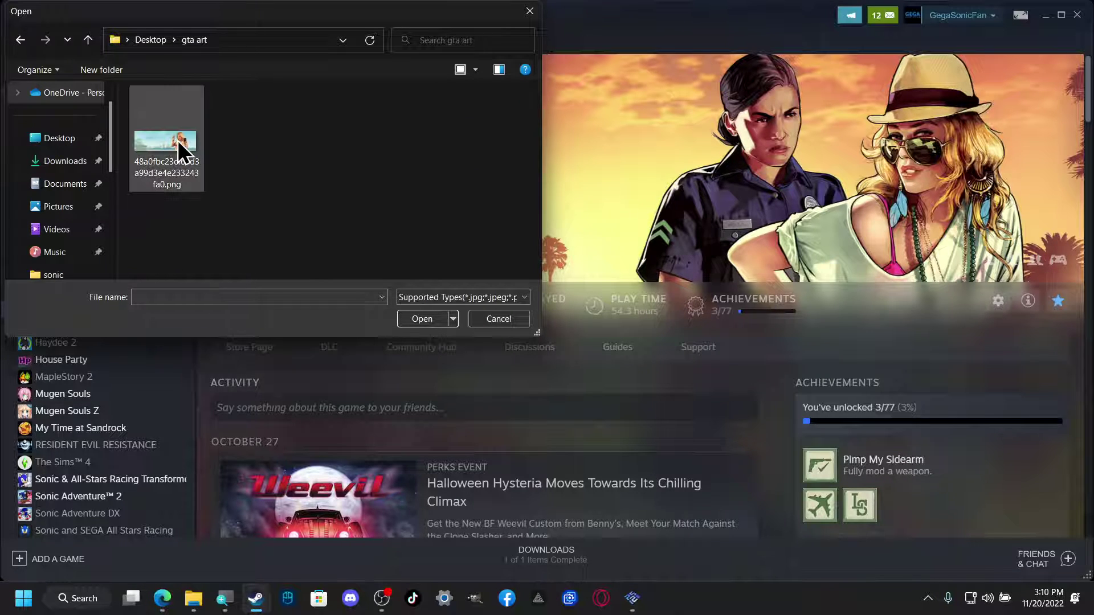
{"action": "double_click", "coordinate": [178, 140]}
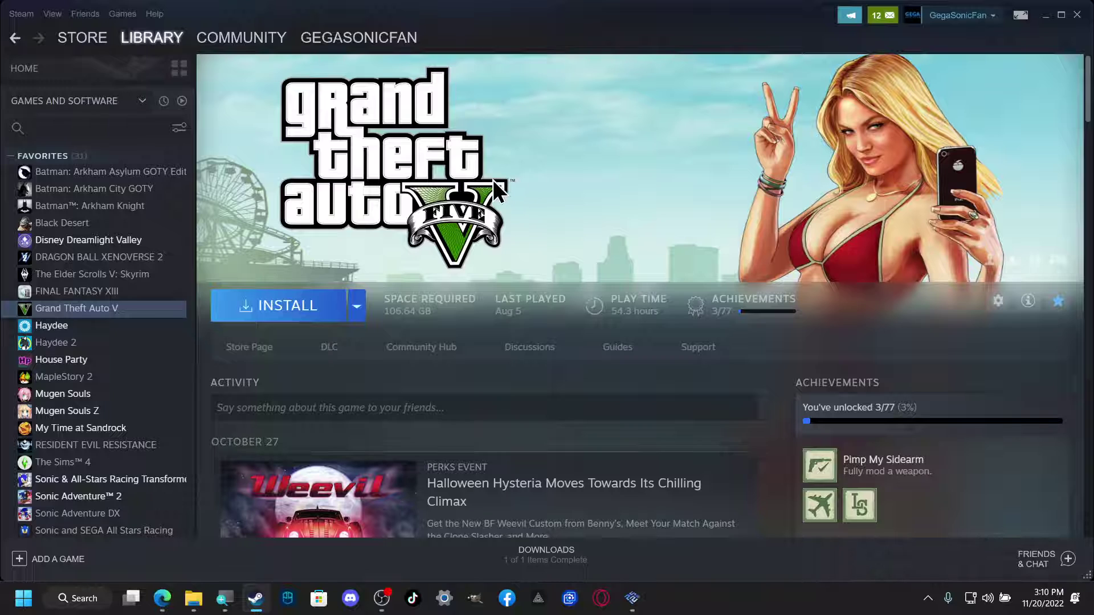
Adjust the banner's logo position by slightly widening its frame and centring the logo beside the blonde woman's raised hand, and save the placement.
{"action": "right_click", "coordinate": [578, 175]}
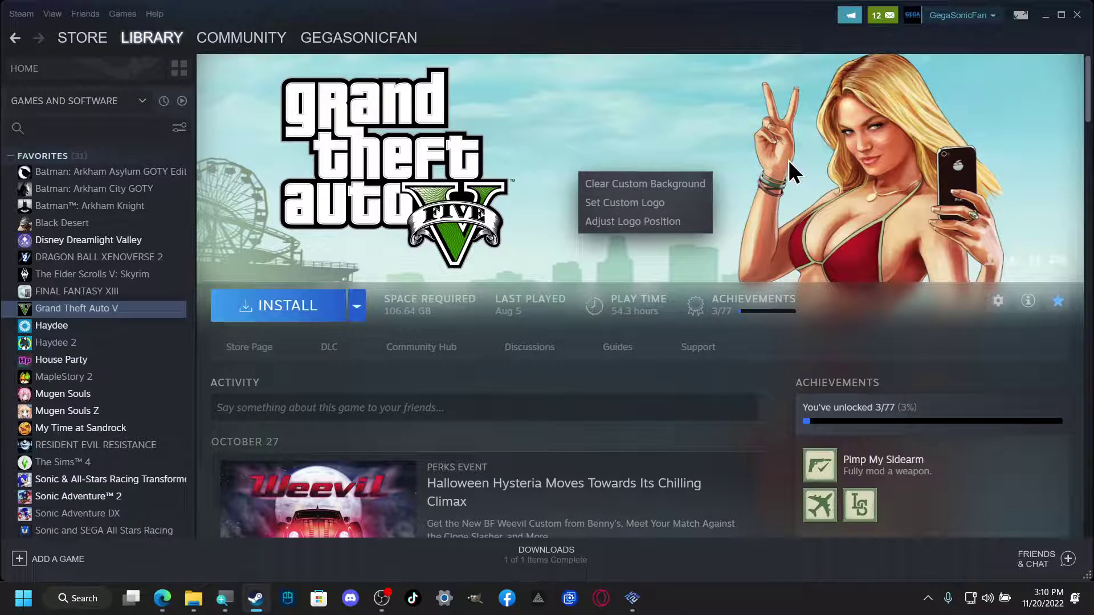
{"action": "left_click", "coordinate": [620, 225]}
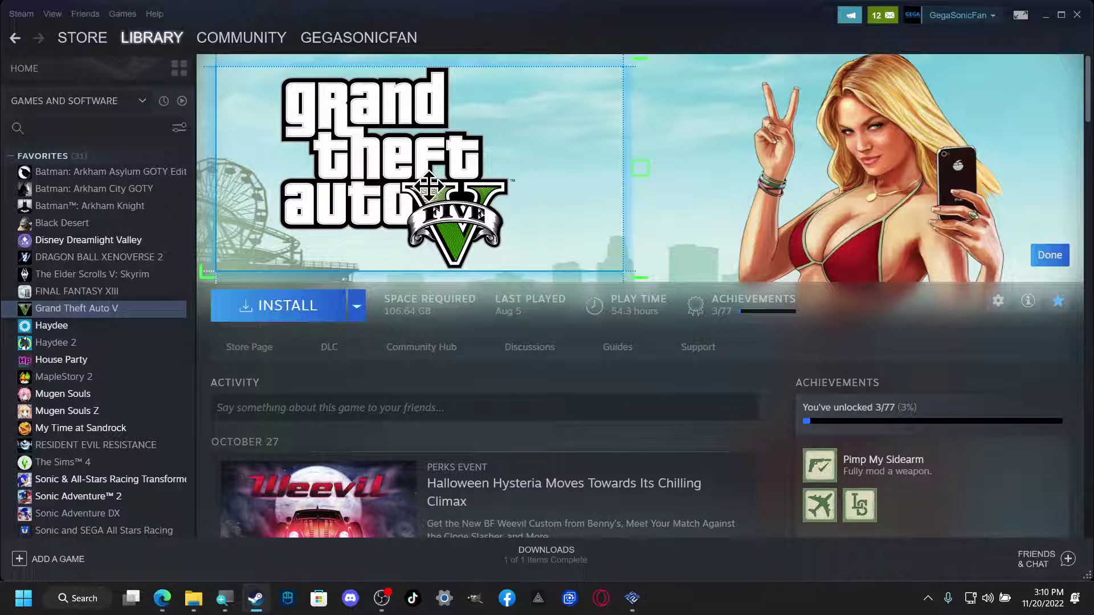
{"action": "left_click_drag", "start_coordinate": [429, 184], "coordinate": [536, 187]}
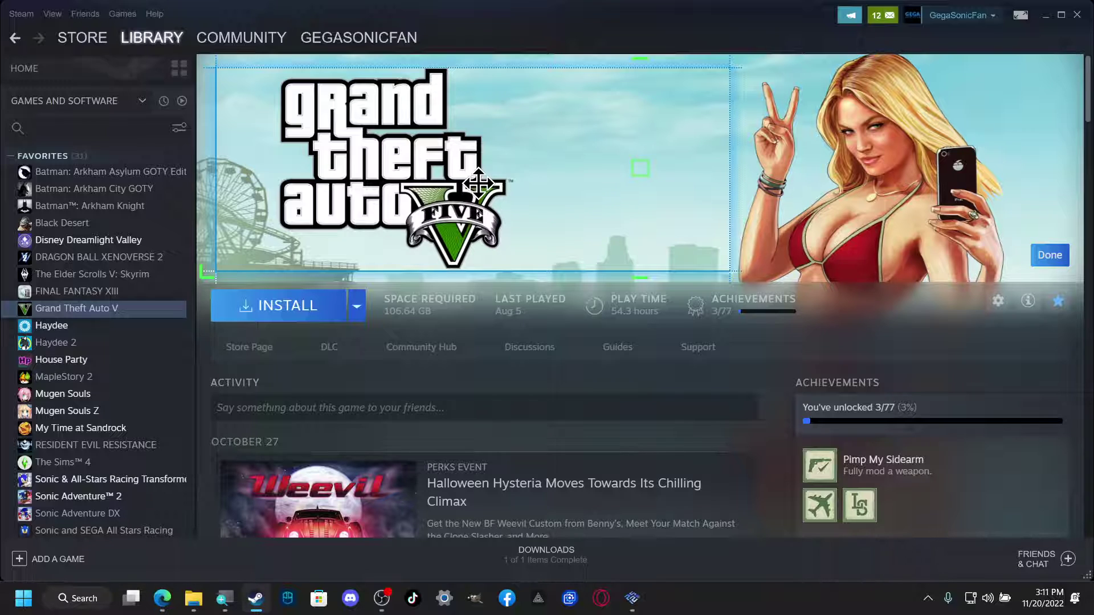
{"action": "left_click_drag", "start_coordinate": [476, 185], "coordinate": [528, 181]}
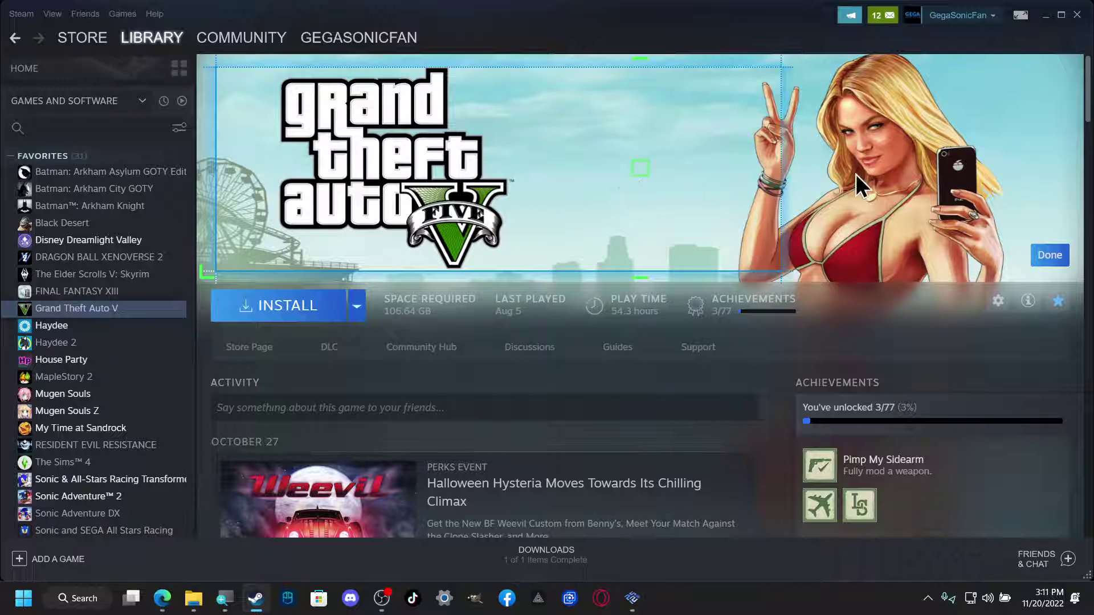
{"action": "left_click_drag", "start_coordinate": [722, 183], "coordinate": [596, 183]}
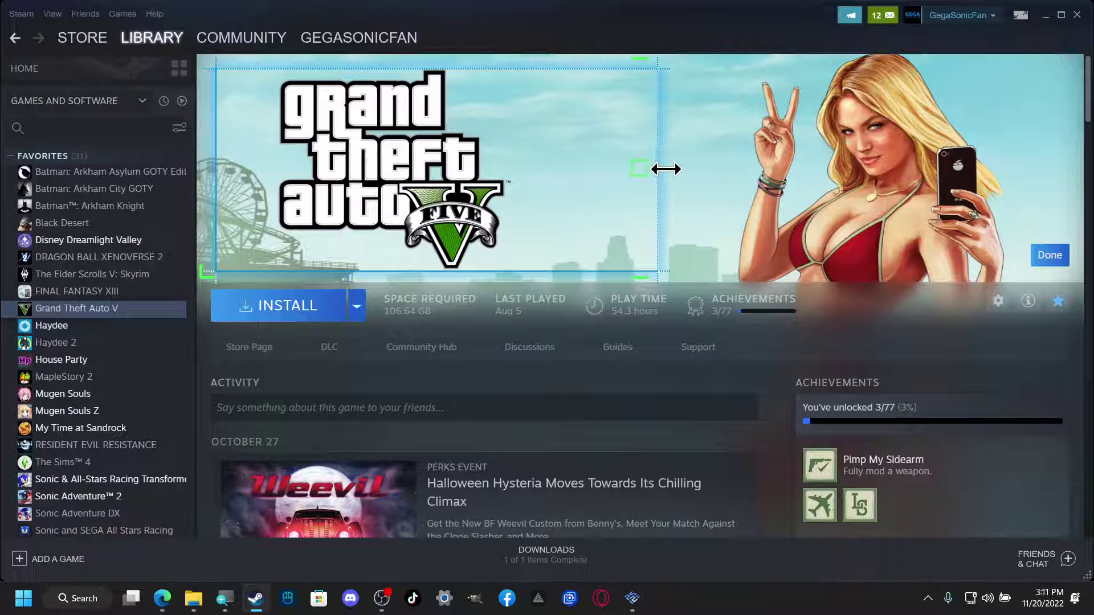
{"action": "left_click_drag", "start_coordinate": [635, 183], "coordinate": [643, 183]}
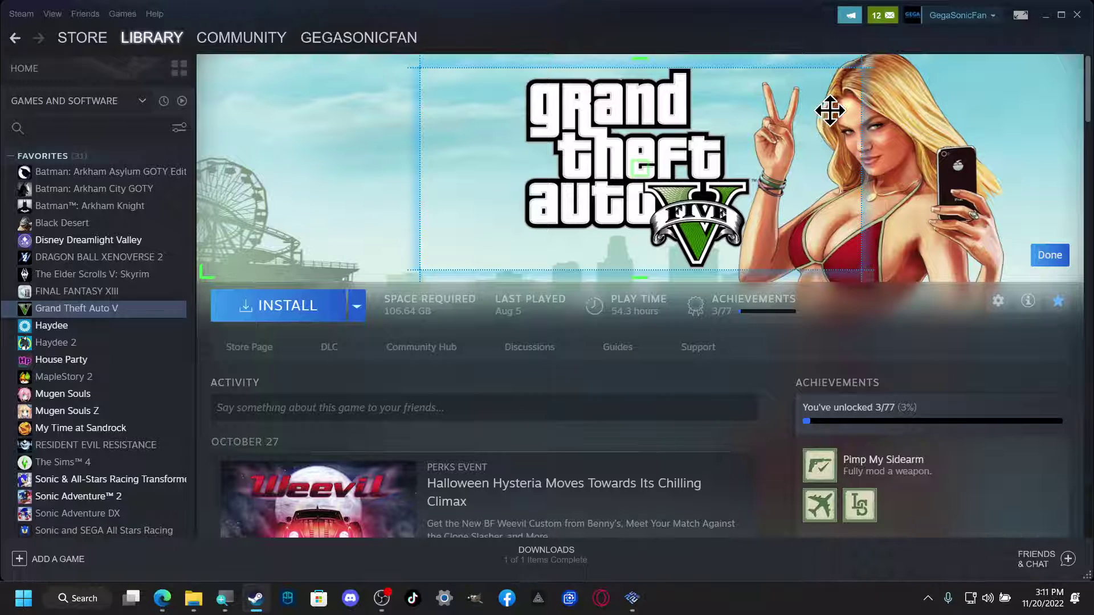
{"action": "mouse_move", "coordinate": [227, 41]}
{"action": "left_click", "coordinate": [1048, 257]}
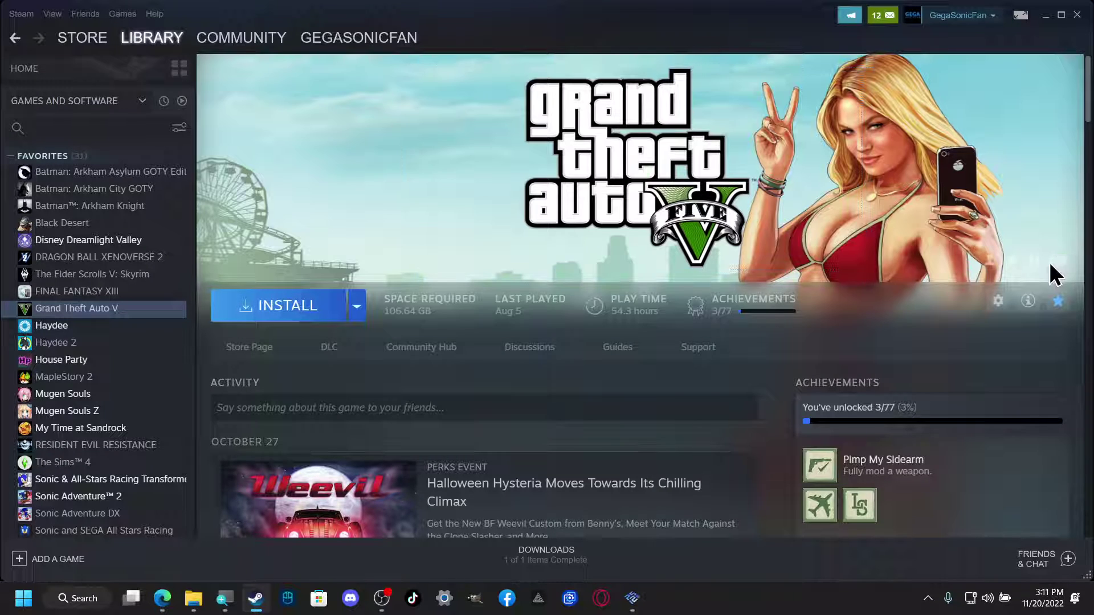